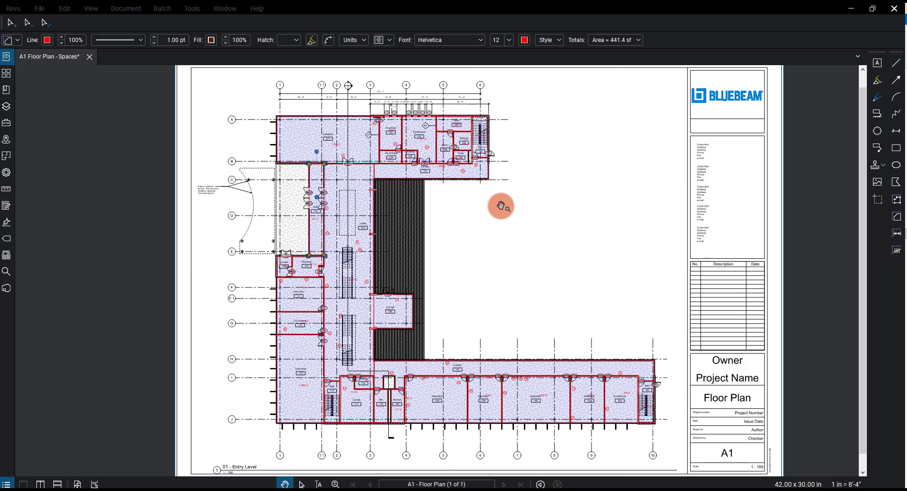
Step: Switch the workspace to the Site Punch profile
{"action": "left_click", "coordinate": [13, 9]}
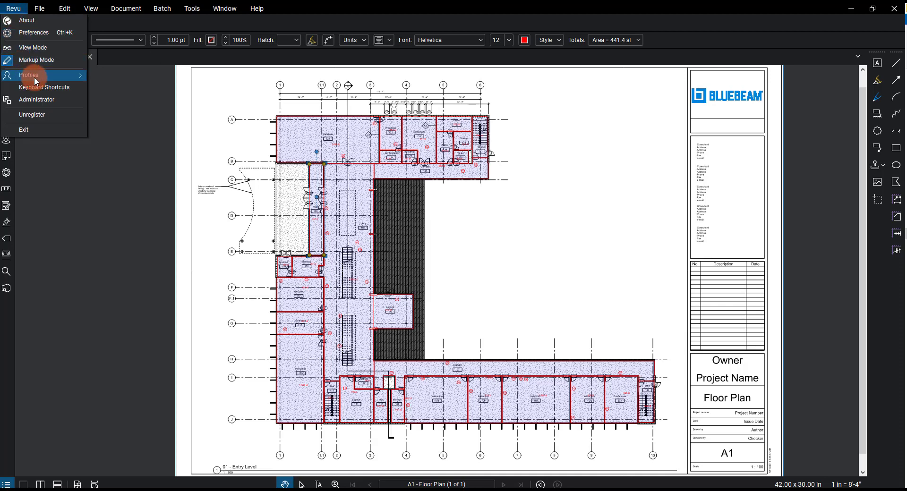
{"action": "mouse_move", "coordinate": [46, 79]}
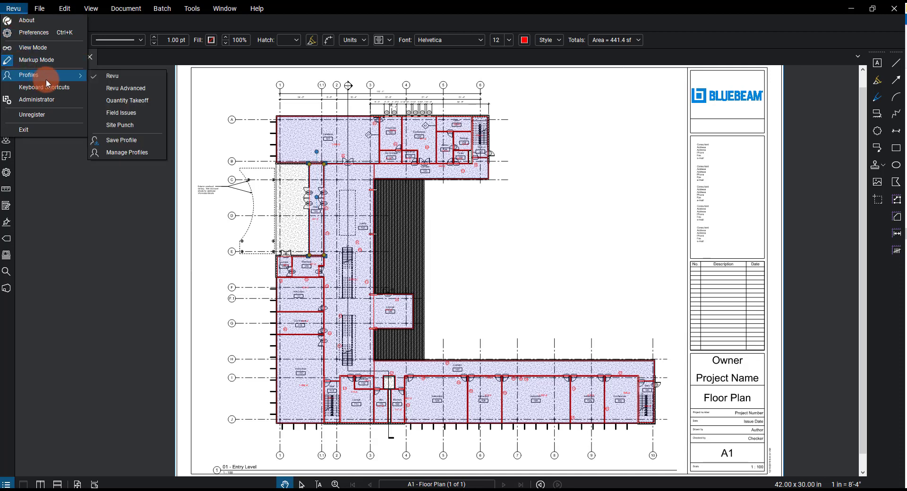
{"action": "left_click", "coordinate": [131, 125]}
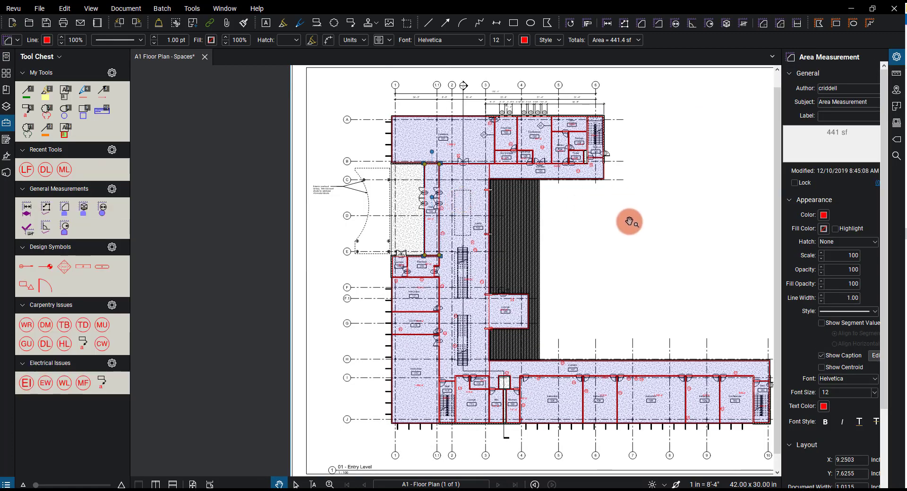
Step: Show the list of spaces for the floor plan and turn on Highlight Spaces
{"action": "left_click_drag", "start_coordinate": [628, 222], "coordinate": [539, 219]}
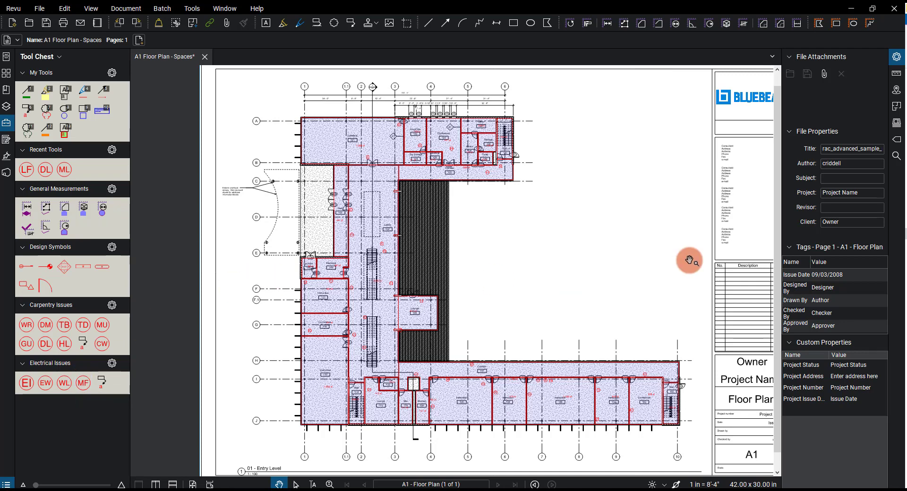
{"action": "left_click", "coordinate": [895, 108]}
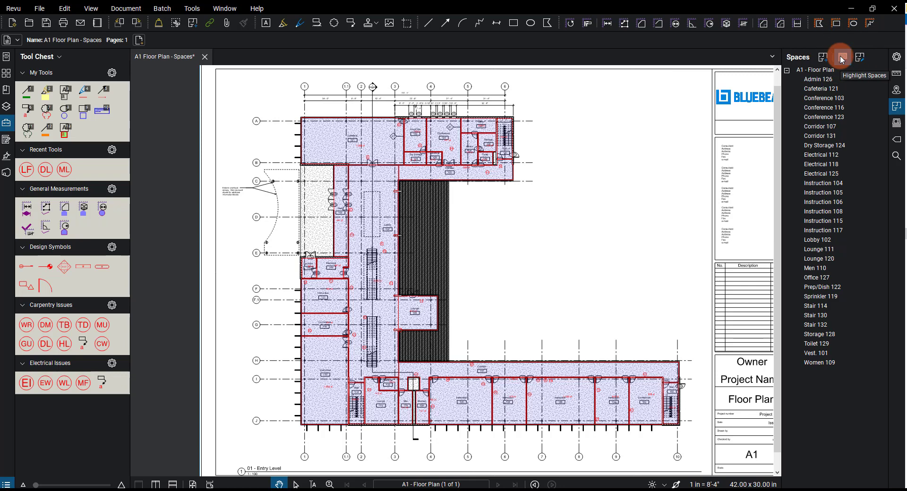
{"action": "left_click", "coordinate": [842, 59]}
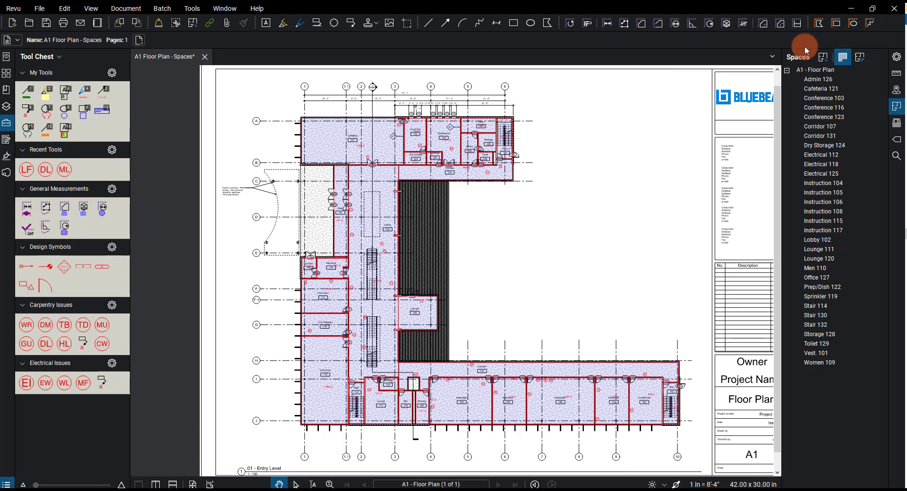
Step: Place a DL (door latch) carpentry issue marker just inside the double door 123 of Conference 123
{"action": "scroll", "coordinate": [350, 125], "scroll_direction": "up", "scroll_amount": 3}
{"action": "scroll", "coordinate": [328, 160], "scroll_direction": "up", "scroll_amount": 2}
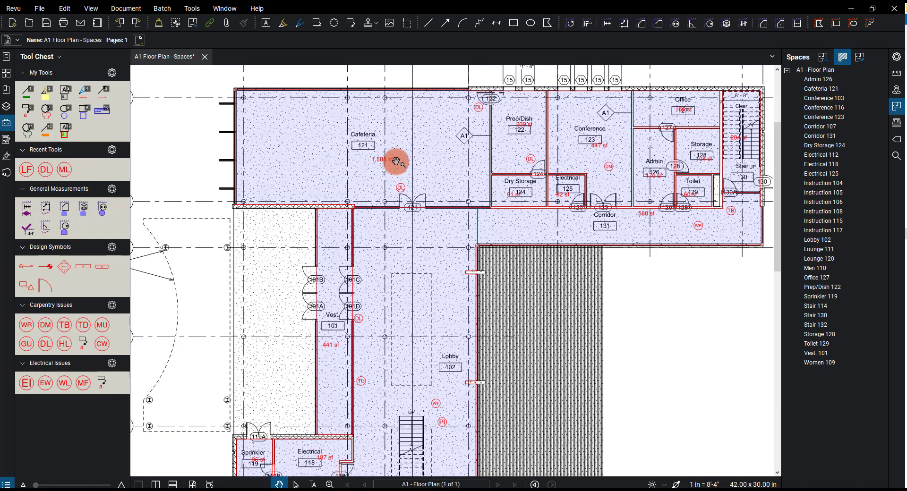
{"action": "scroll", "coordinate": [608, 131], "scroll_direction": "up", "scroll_amount": 3}
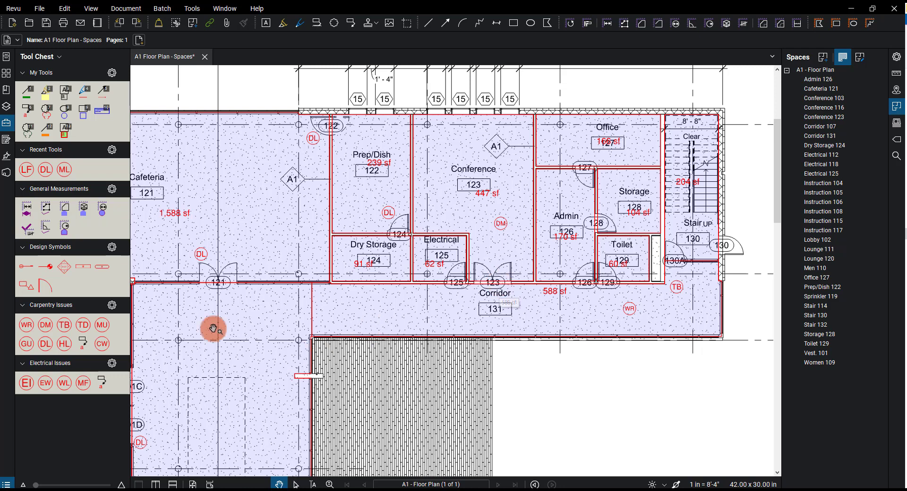
{"action": "left_click", "coordinate": [46, 344]}
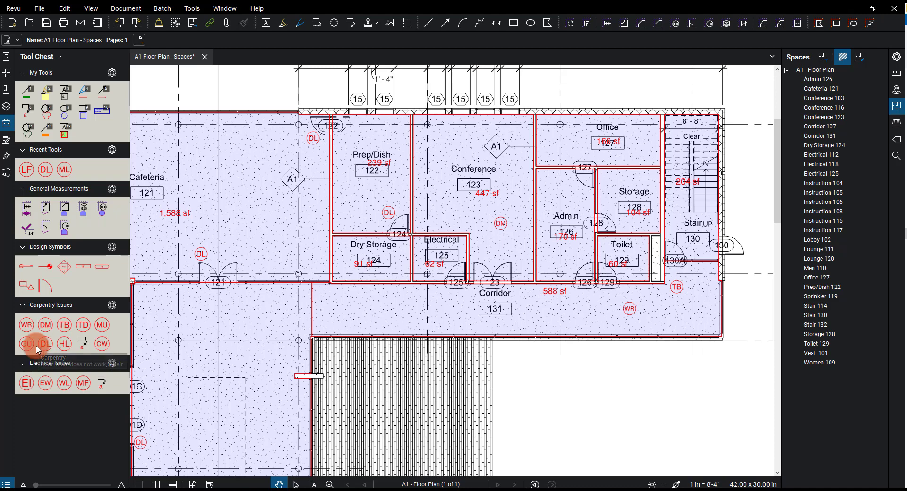
{"action": "left_click", "coordinate": [493, 256]}
{"action": "scroll", "coordinate": [493, 262], "scroll_direction": "up", "scroll_amount": 3}
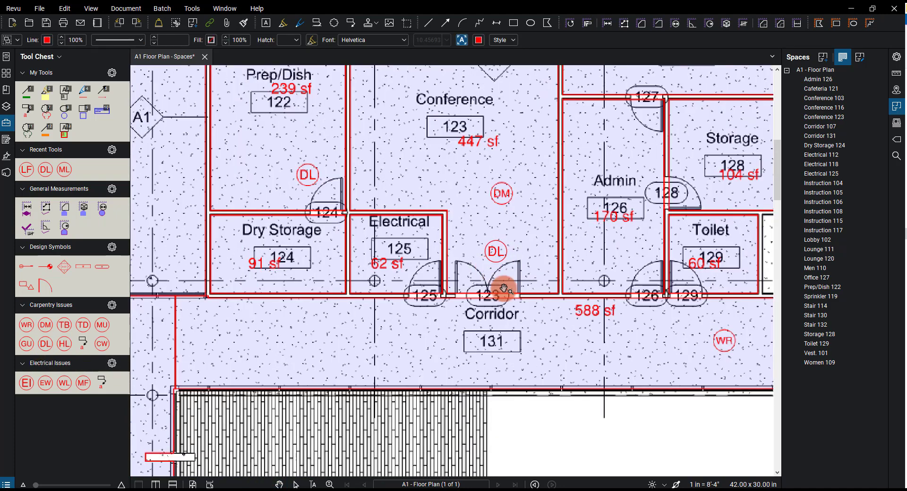
Step: Show the properties of the DL marker in Conference 123 and widen the panel to read its full comment
{"action": "left_click", "coordinate": [495, 253]}
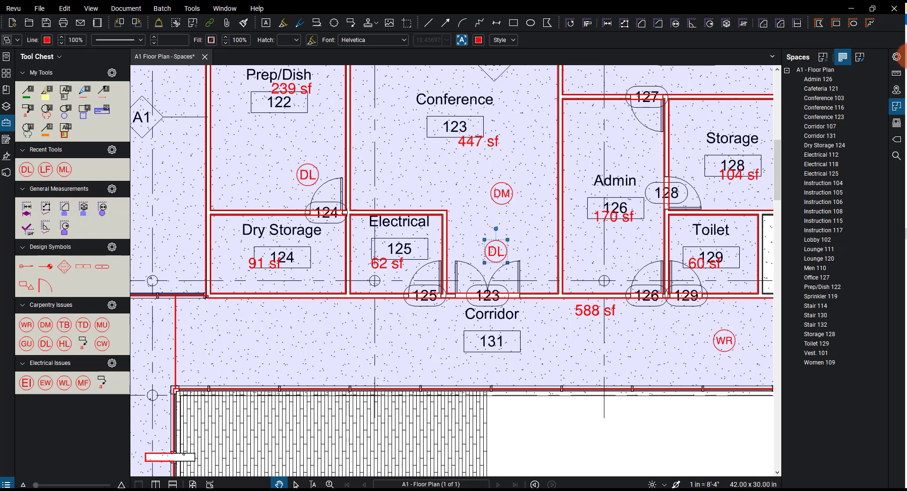
{"action": "left_click", "coordinate": [896, 57]}
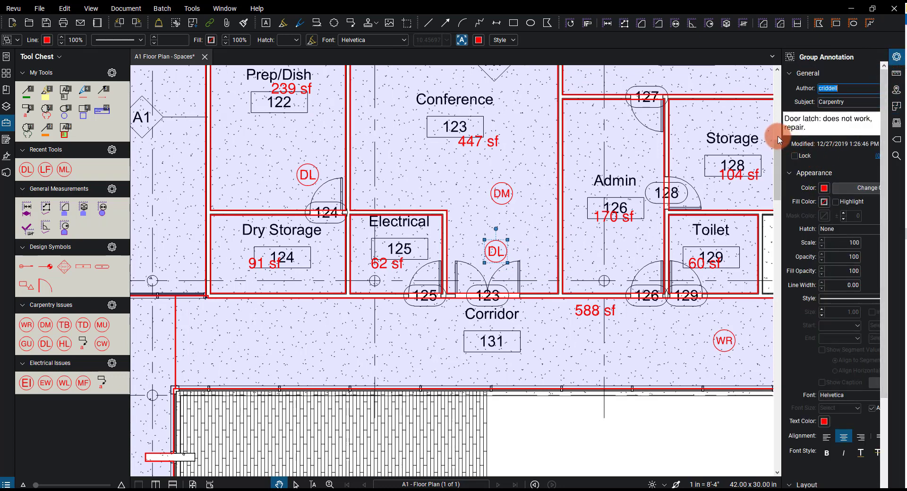
{"action": "left_click_drag", "start_coordinate": [786, 138], "coordinate": [740, 141]}
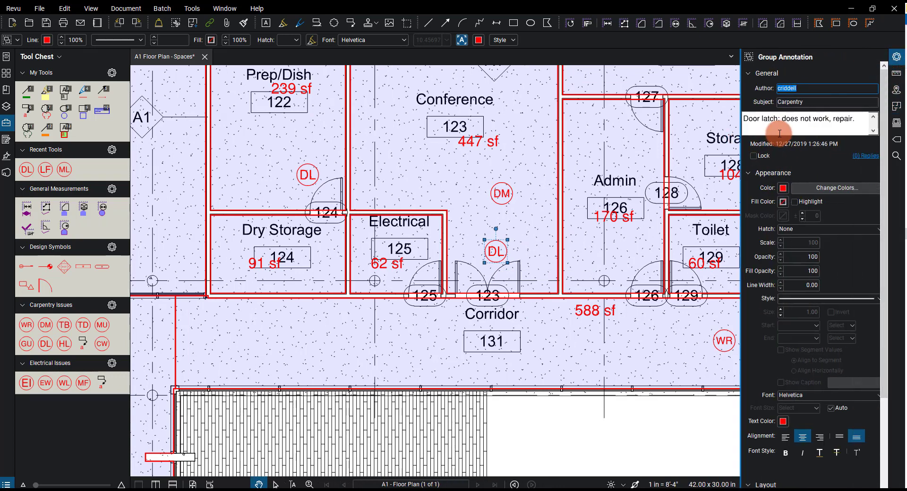
{"action": "left_click", "coordinate": [774, 129]}
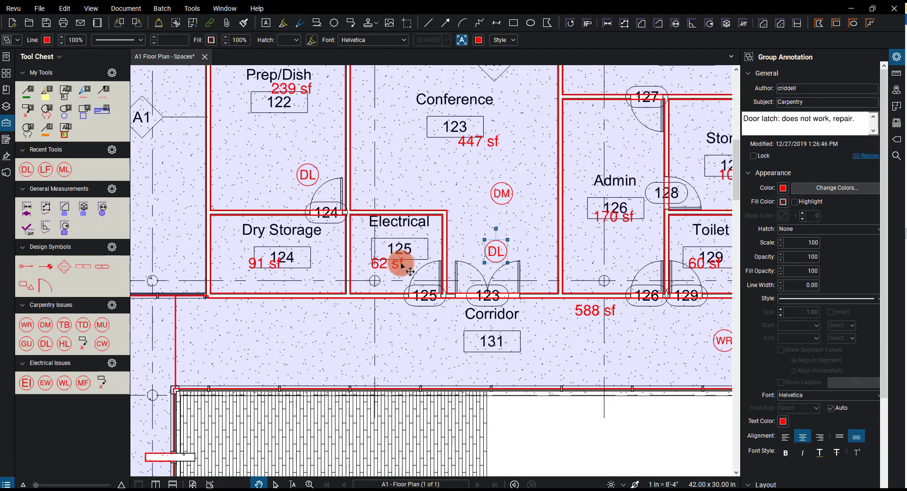
Step: Place an MF (Missing Faceplate) electrical issue marker near the upper wall of Instruction 117, between the LR and TD markers
{"action": "scroll", "coordinate": [462, 247], "scroll_direction": "down", "scroll_amount": 5}
{"action": "scroll", "coordinate": [461, 247], "scroll_direction": "down", "scroll_amount": 2}
{"action": "left_click_drag", "start_coordinate": [520, 348], "coordinate": [541, 249]}
{"action": "scroll", "coordinate": [305, 322], "scroll_direction": "up", "scroll_amount": 5}
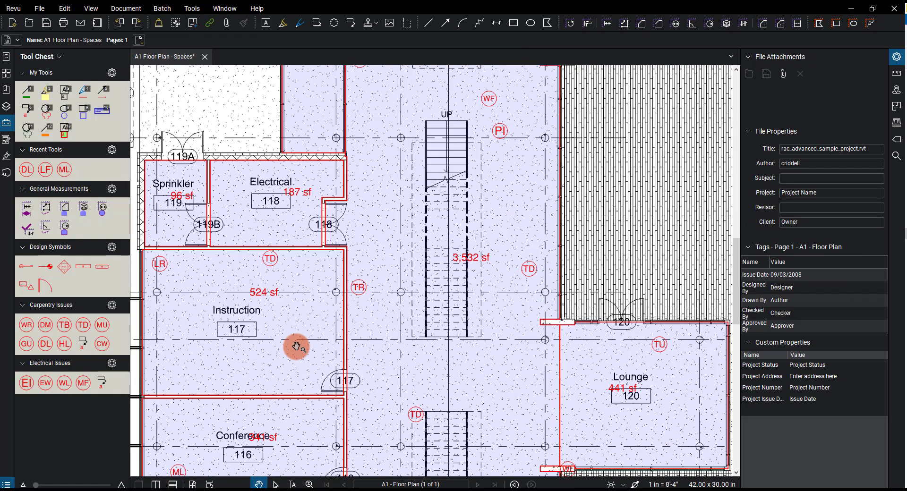
{"action": "left_click_drag", "start_coordinate": [368, 123], "coordinate": [359, 154]}
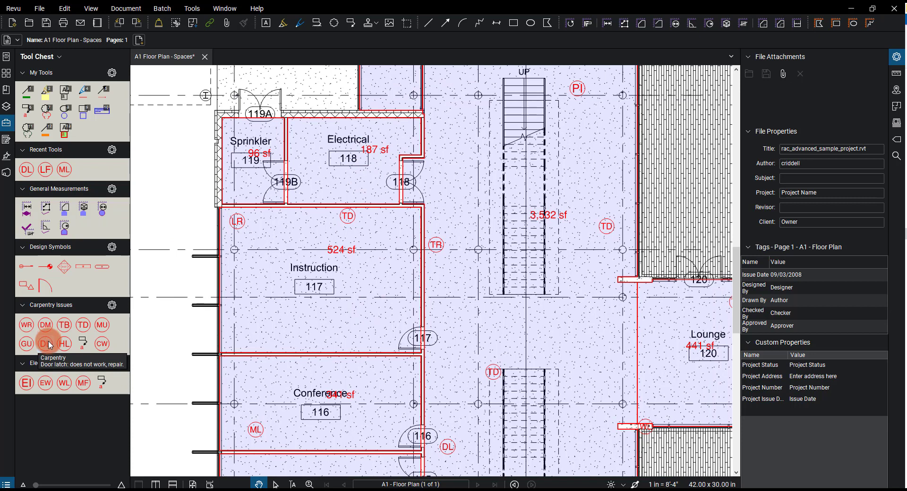
{"action": "left_click", "coordinate": [89, 388]}
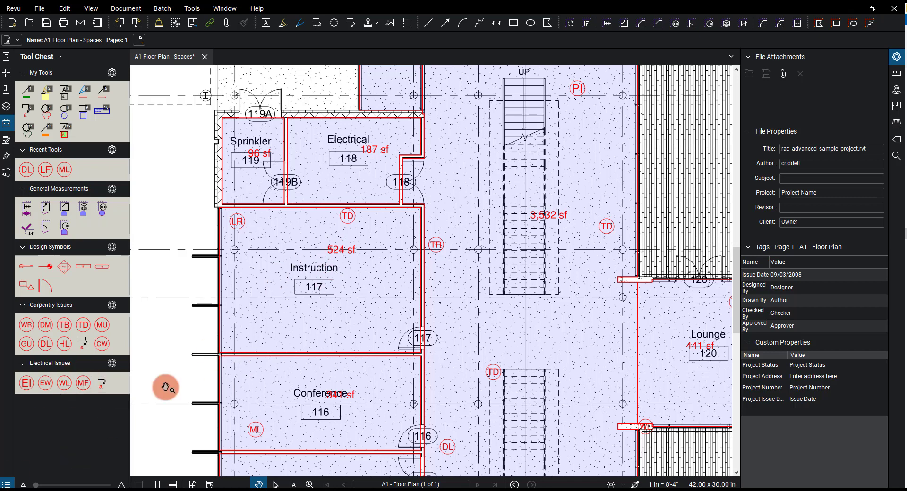
{"action": "left_click", "coordinate": [83, 383]}
{"action": "left_click", "coordinate": [288, 226]}
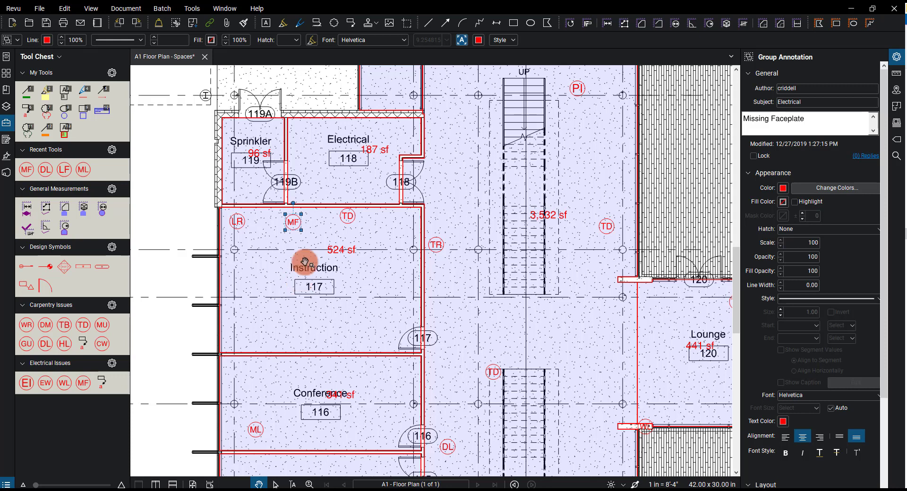
Step: Attach the Missing Face Plate image from the Bluebeam Demo punch list Images folder to the MF marker and preview the photo
{"action": "right_click", "coordinate": [295, 222]}
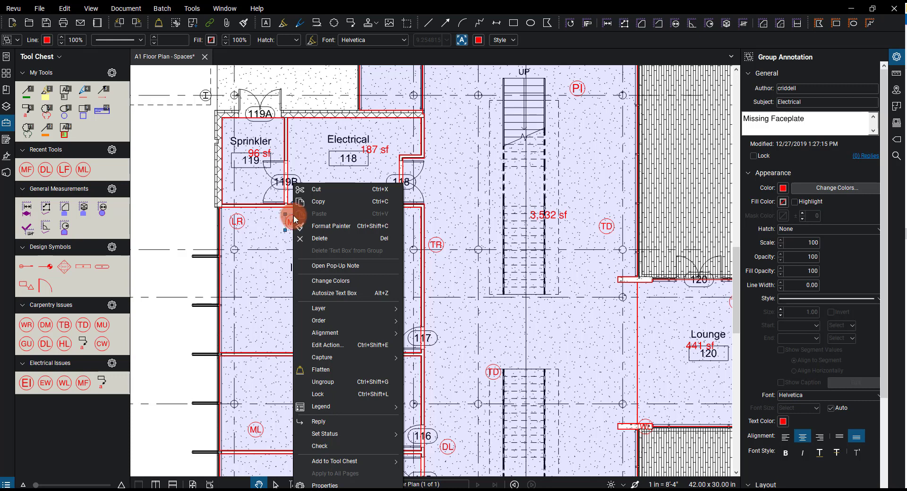
{"action": "mouse_move", "coordinate": [363, 357]}
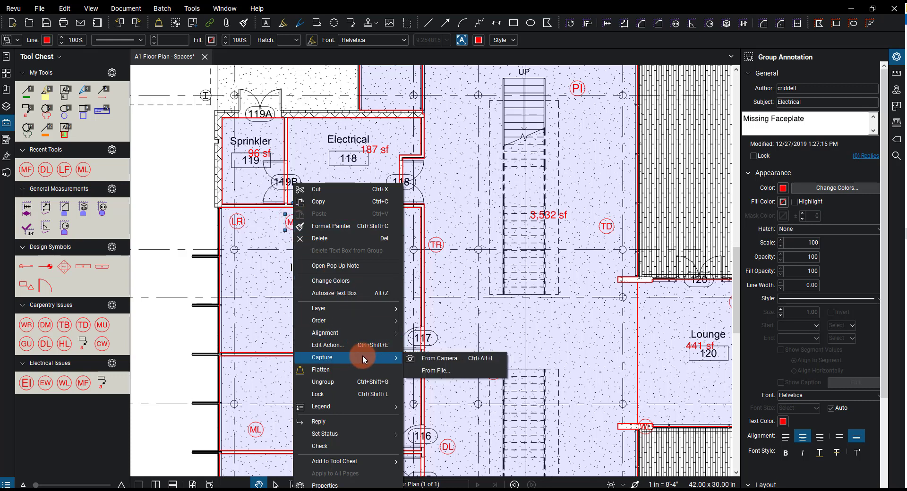
{"action": "left_click", "coordinate": [442, 372]}
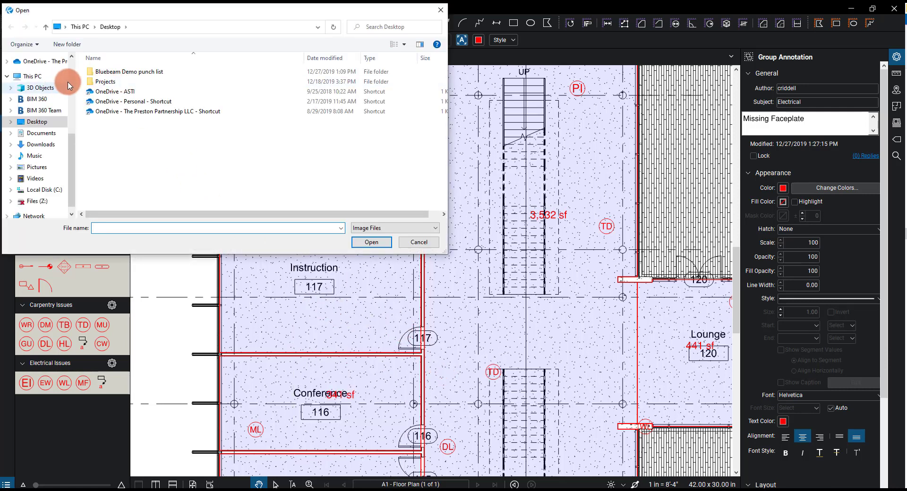
{"action": "double_click", "coordinate": [94, 72]}
{"action": "double_click", "coordinate": [97, 71]}
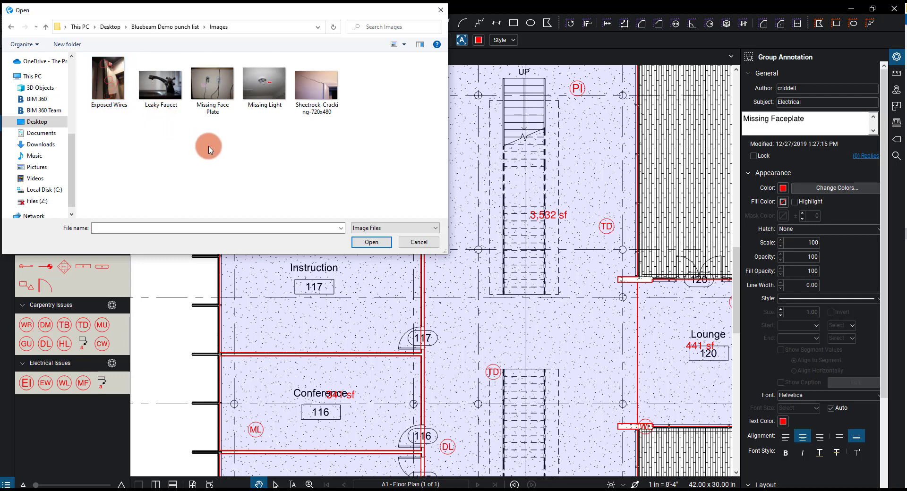
{"action": "left_click", "coordinate": [213, 87]}
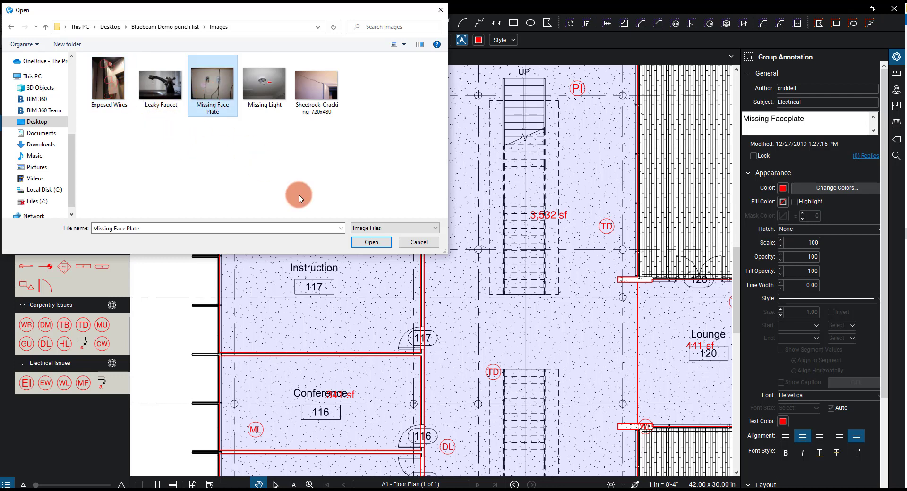
{"action": "left_click", "coordinate": [363, 243]}
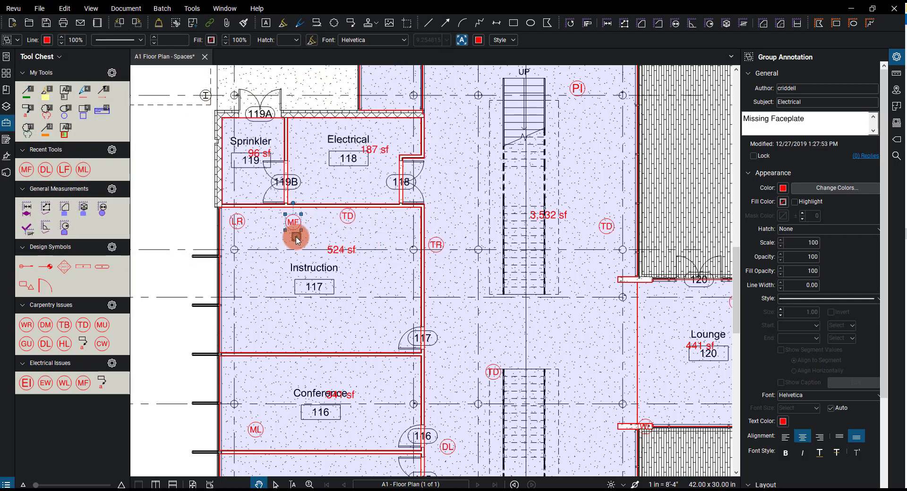
{"action": "left_click", "coordinate": [296, 238]}
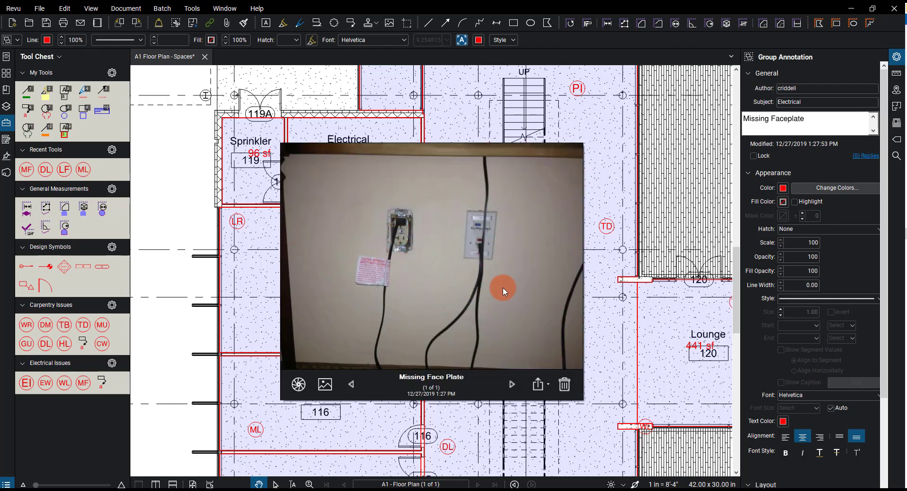
{"action": "left_click", "coordinate": [595, 302]}
Step: Place a WR carpentry issue marker in Cafeteria 121, close to the wall shared with Prep/Dish 122
{"action": "scroll", "coordinate": [577, 302], "scroll_direction": "down", "scroll_amount": 3}
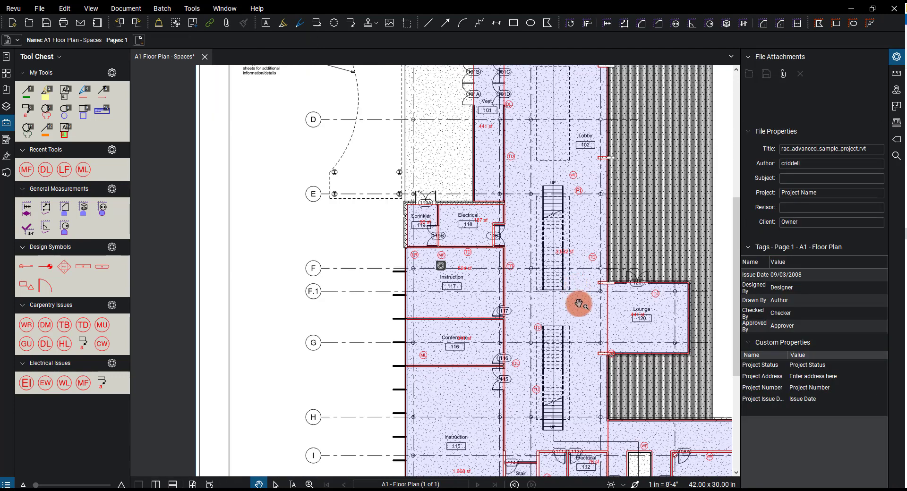
{"action": "left_click_drag", "start_coordinate": [594, 159], "coordinate": [412, 367]}
{"action": "left_click_drag", "start_coordinate": [429, 181], "coordinate": [490, 311]}
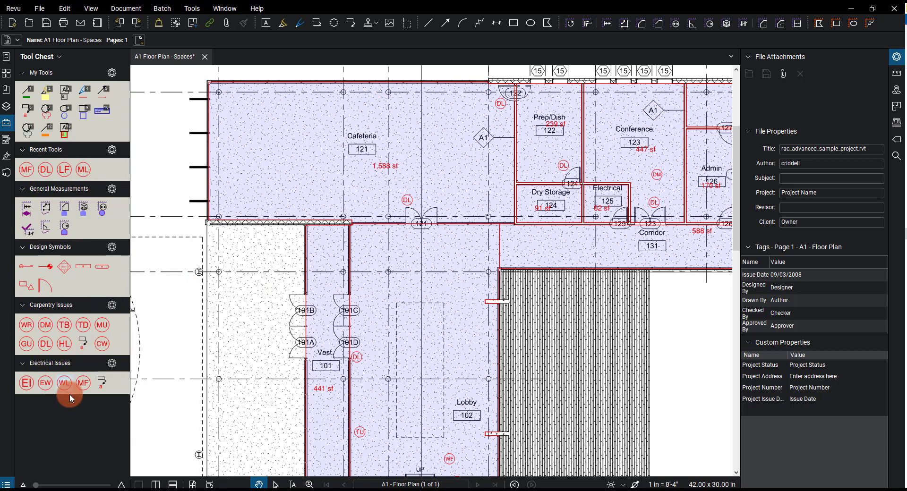
{"action": "left_click", "coordinate": [29, 326]}
{"action": "left_click", "coordinate": [436, 131]}
{"action": "scroll", "coordinate": [428, 135], "scroll_direction": "up", "scroll_amount": 3}
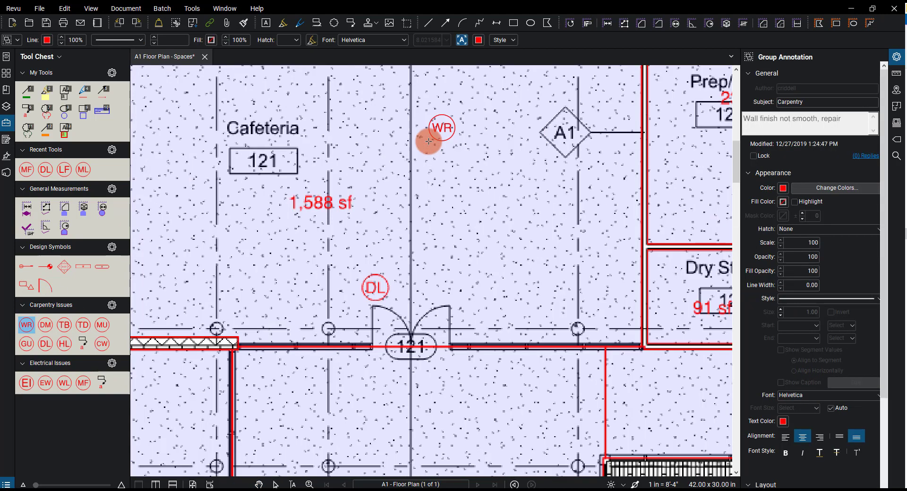
{"action": "scroll", "coordinate": [468, 222], "scroll_direction": "down", "scroll_amount": 2}
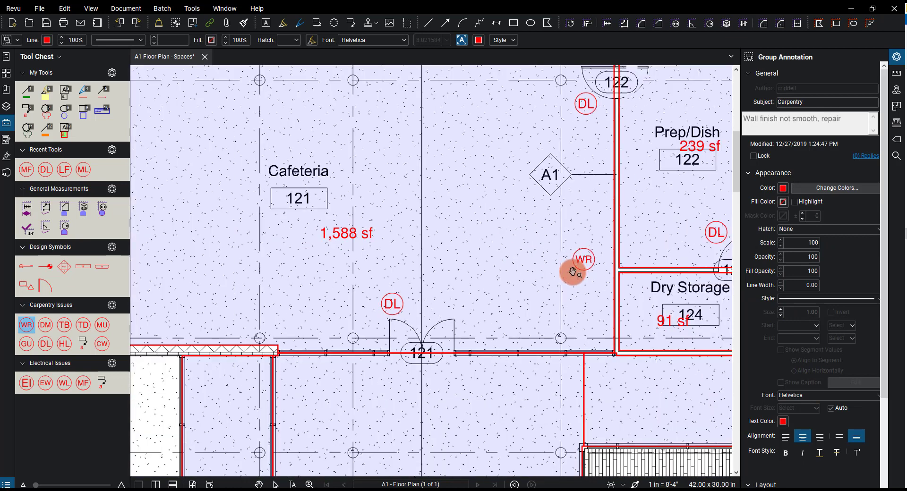
{"action": "left_click", "coordinate": [590, 266]}
Step: Change the new WR marker's text in Cafeteria 121 to LF
{"action": "double_click", "coordinate": [585, 263]}
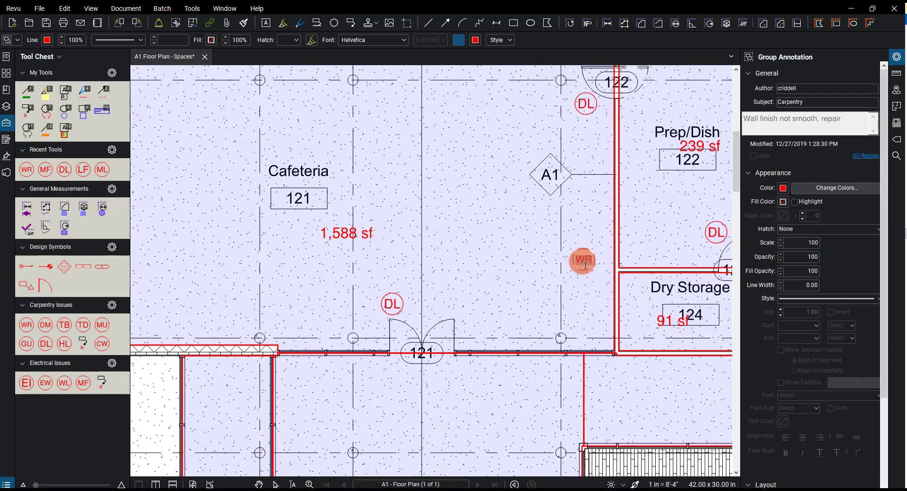
{"action": "type", "text": "LF"}
{"action": "left_click", "coordinate": [458, 245]}
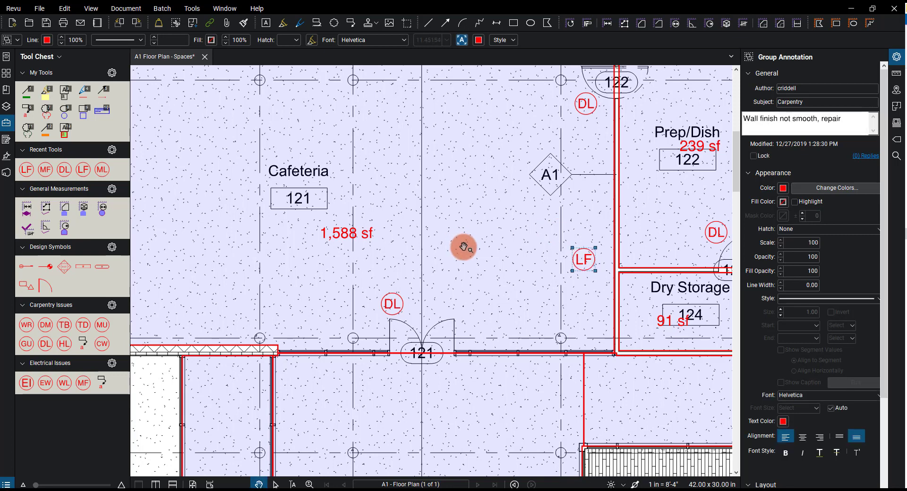
Step: Set the LF marker's subject to Plumbing
{"action": "left_click", "coordinate": [835, 101]}
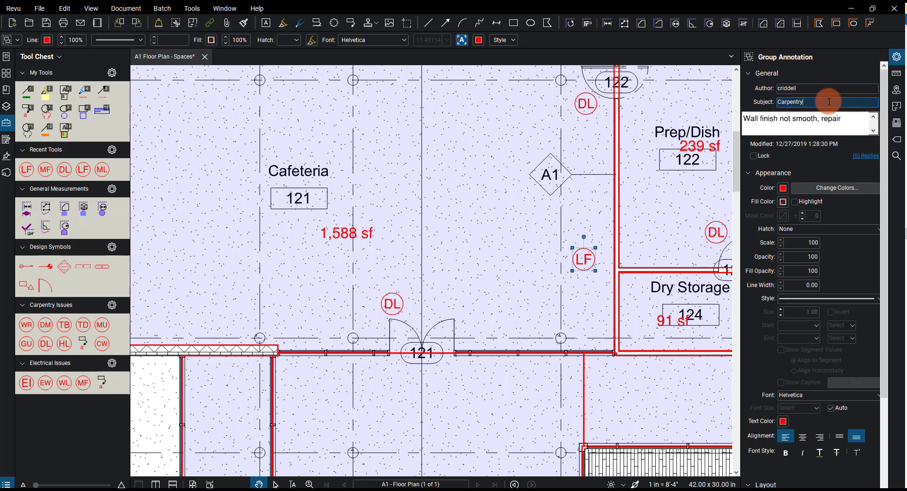
{"action": "key", "text": "BackSpace"}
{"action": "key", "text": "BackSpace"}
{"action": "key", "text": "BackSpace"}
{"action": "key", "text": "BackSpace"}
{"action": "key", "text": "BackSpace"}
{"action": "key", "text": "BackSpace"}
{"action": "key", "text": "BackSpace"}
{"action": "type", "text": "pL"}
{"action": "key", "text": "Caps_Lock"}
{"action": "key", "text": "BackSpace"}
{"action": "key", "text": "BackSpace"}
{"action": "type", "text": "Plumbing"}
Step: Replace the LF marker's comment with "Leaky faucet, please repair." and deselect the marker
{"action": "left_click", "coordinate": [834, 118]}
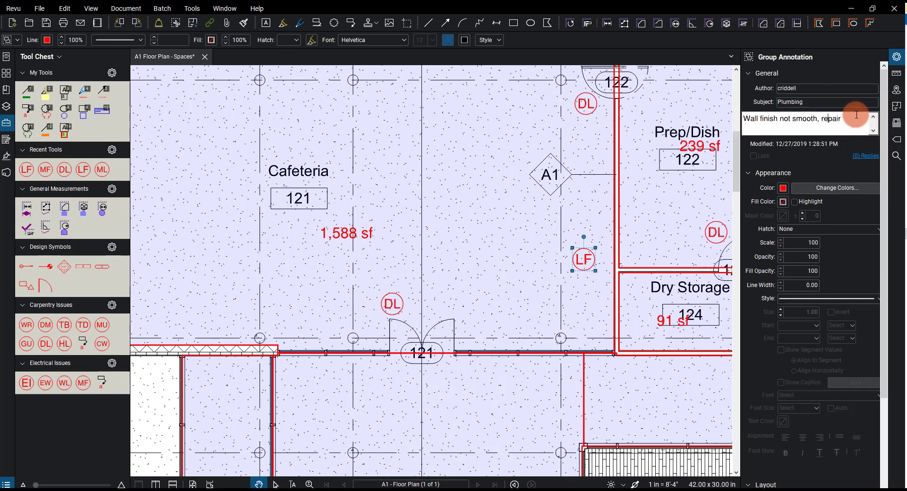
{"action": "left_click_drag", "start_coordinate": [845, 120], "coordinate": [733, 116]}
{"action": "type", "text": "Leaky faucet"}
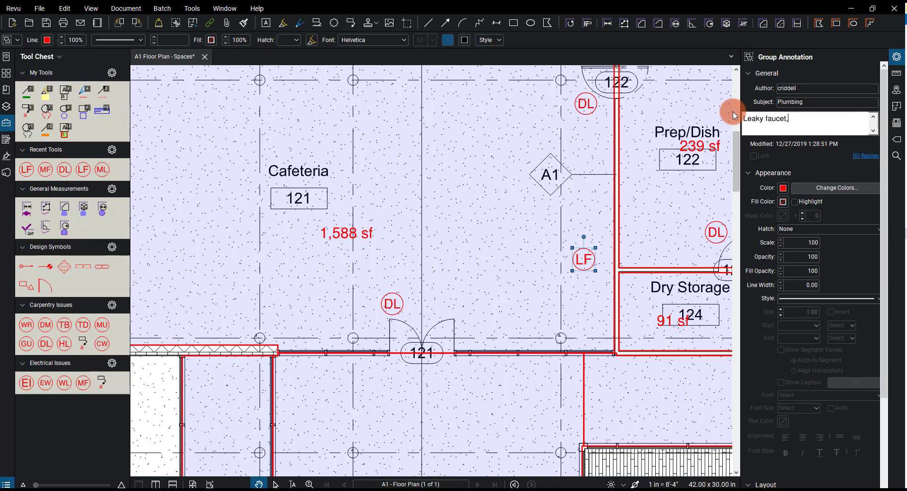
{"action": "type", "text": ", please repair."}
{"action": "left_click", "coordinate": [541, 204]}
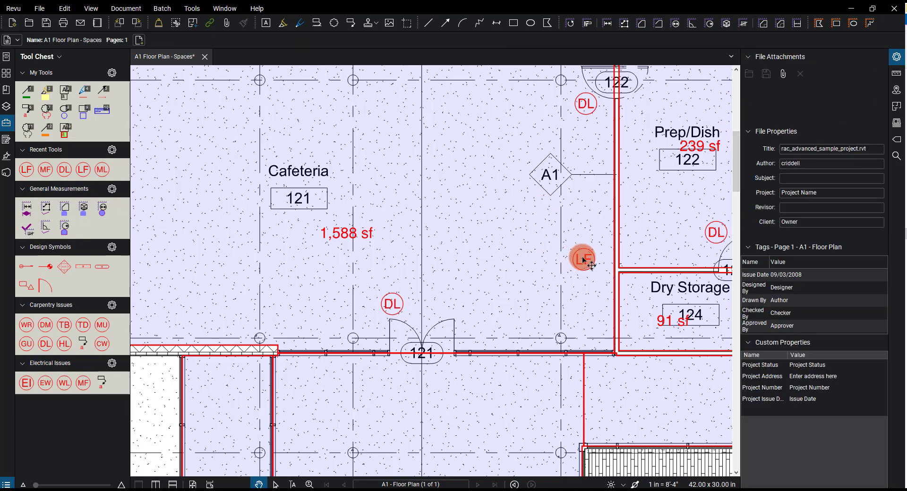
Step: Attach the Leaky Faucet image from the Images folder to the LF marker in Cafeteria 121
{"action": "left_click", "coordinate": [583, 259]}
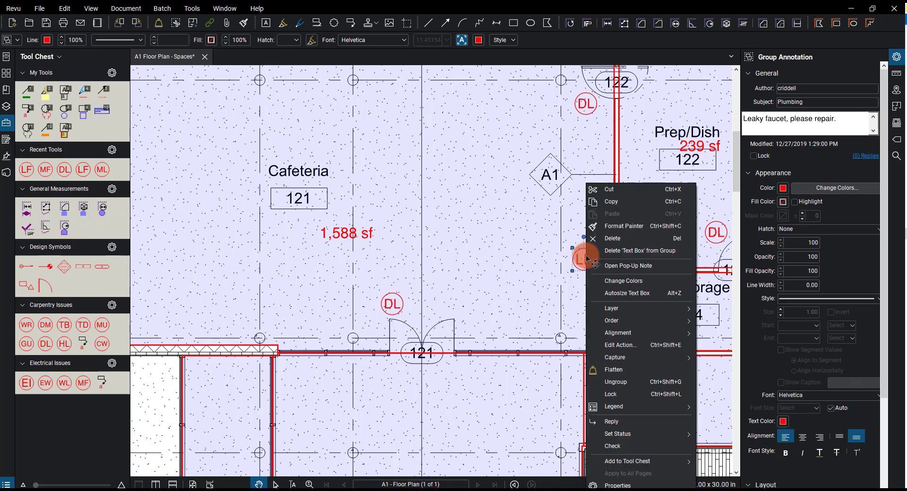
{"action": "right_click", "coordinate": [583, 259]}
{"action": "mouse_move", "coordinate": [665, 358]}
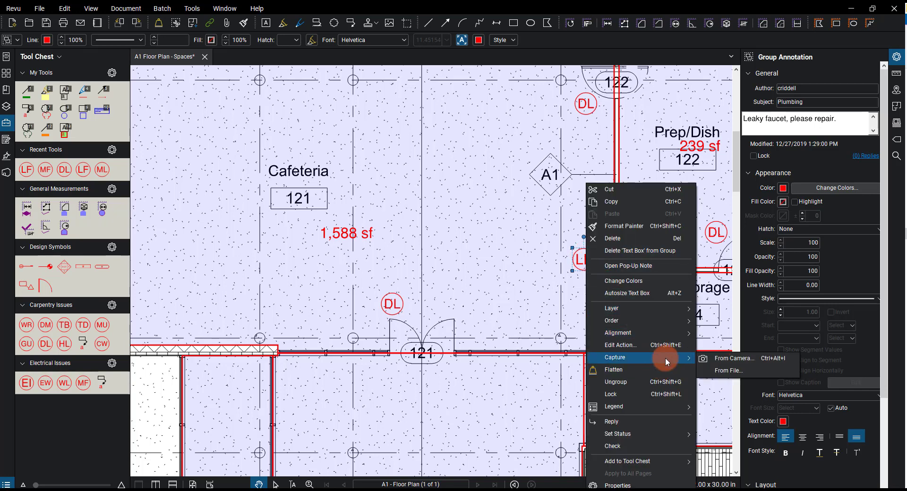
{"action": "left_click", "coordinate": [745, 360]}
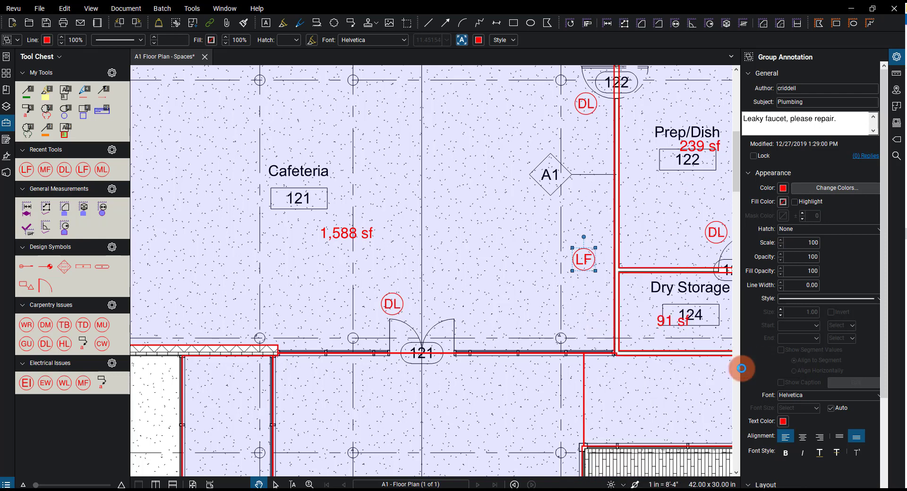
{"action": "left_click", "coordinate": [160, 79]}
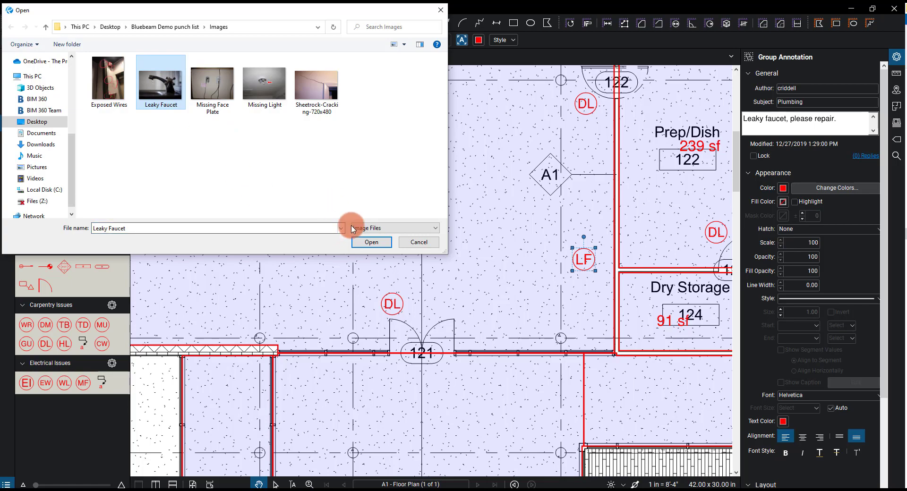
{"action": "left_click", "coordinate": [366, 243]}
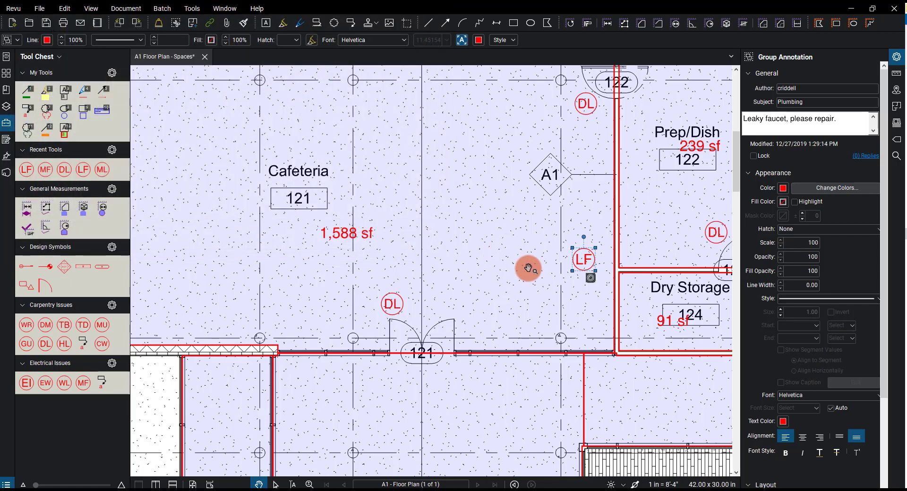
Step: Place a CW carpentry issue marker for a cracked wall in Lounge 120, between door 120 and the Lobby wall
{"action": "scroll", "coordinate": [528, 268], "scroll_direction": "down", "scroll_amount": 5}
{"action": "scroll", "coordinate": [445, 208], "scroll_direction": "up", "scroll_amount": 5}
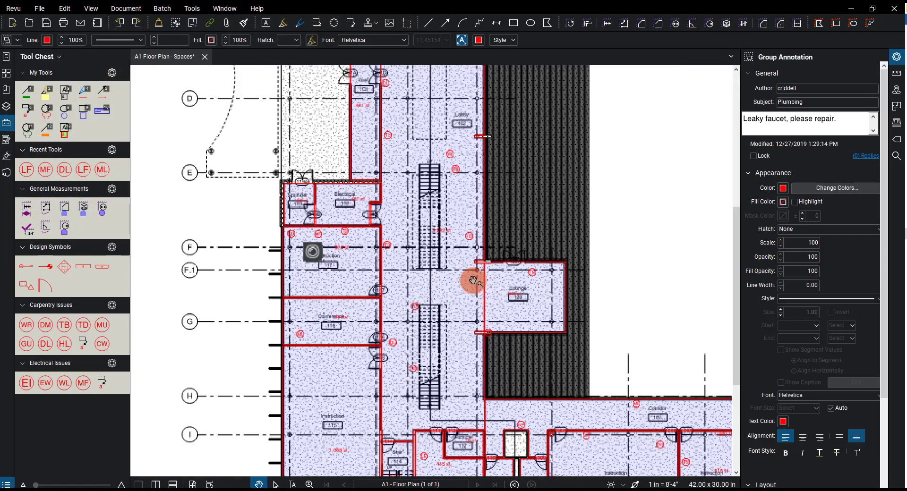
{"action": "scroll", "coordinate": [473, 281], "scroll_direction": "up", "scroll_amount": 3}
{"action": "left_click", "coordinate": [482, 207]}
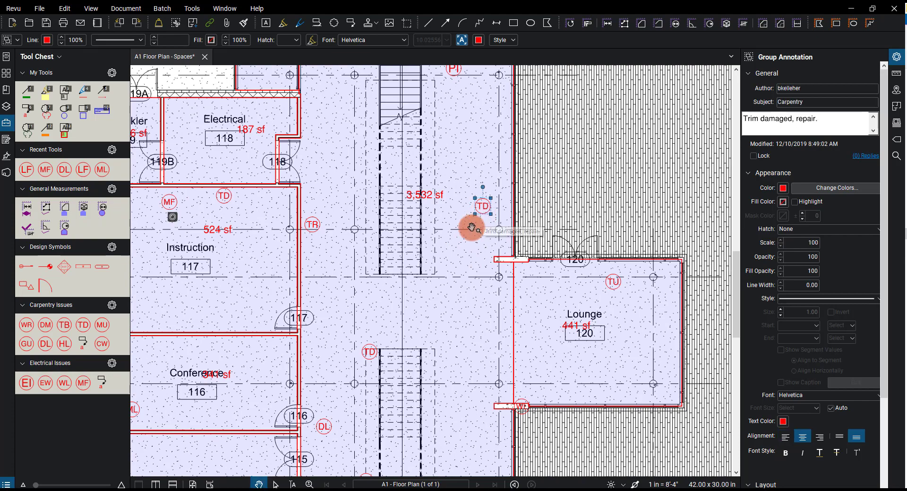
{"action": "scroll", "coordinate": [480, 209], "scroll_direction": "up", "scroll_amount": 2}
{"action": "scroll", "coordinate": [481, 210], "scroll_direction": "down", "scroll_amount": 3}
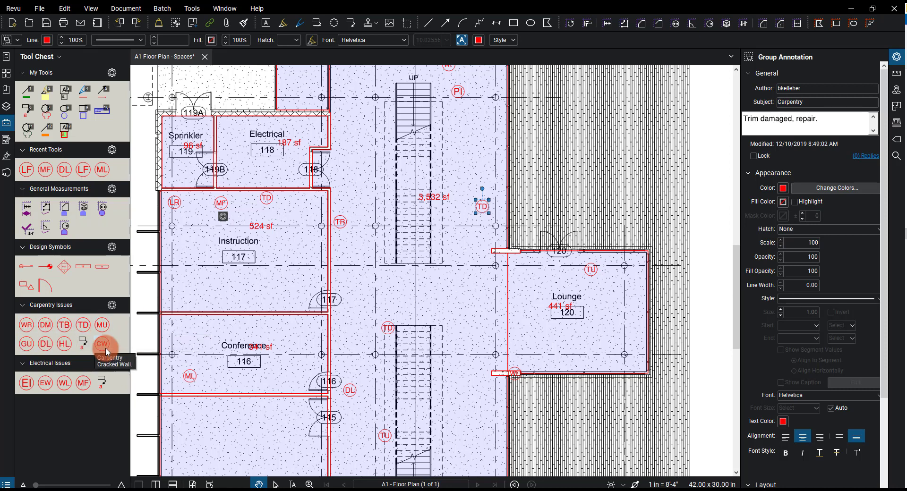
{"action": "left_click", "coordinate": [106, 349]}
{"action": "left_click", "coordinate": [614, 298]}
{"action": "scroll", "coordinate": [614, 299], "scroll_direction": "up", "scroll_amount": 4}
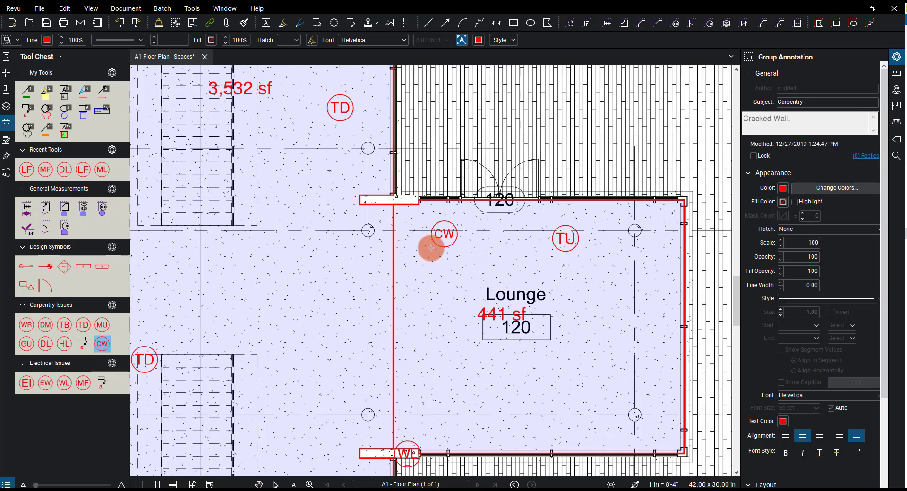
{"action": "left_click", "coordinate": [441, 234]}
Step: Attach the Sheetrock-Cracking-720x480 image to the CW marker in Lounge 120 and deselect the marker
{"action": "right_click", "coordinate": [440, 235]}
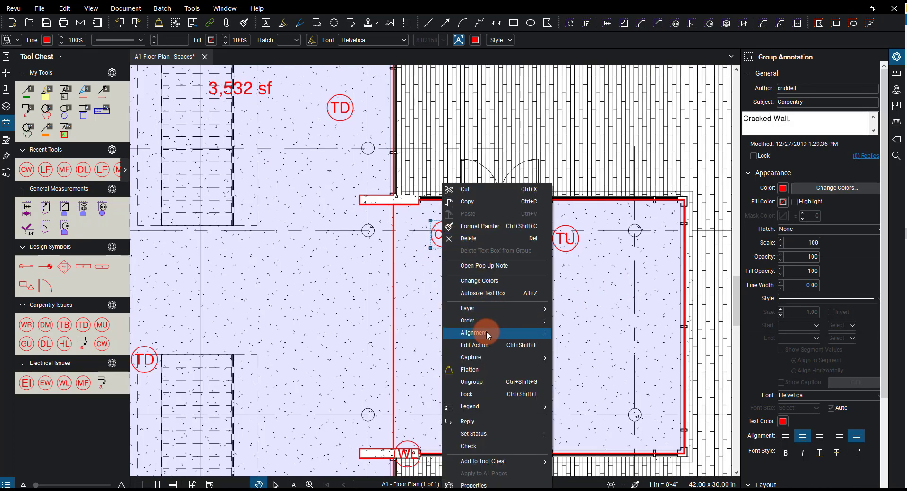
{"action": "mouse_move", "coordinate": [482, 357]}
{"action": "left_click", "coordinate": [593, 370]}
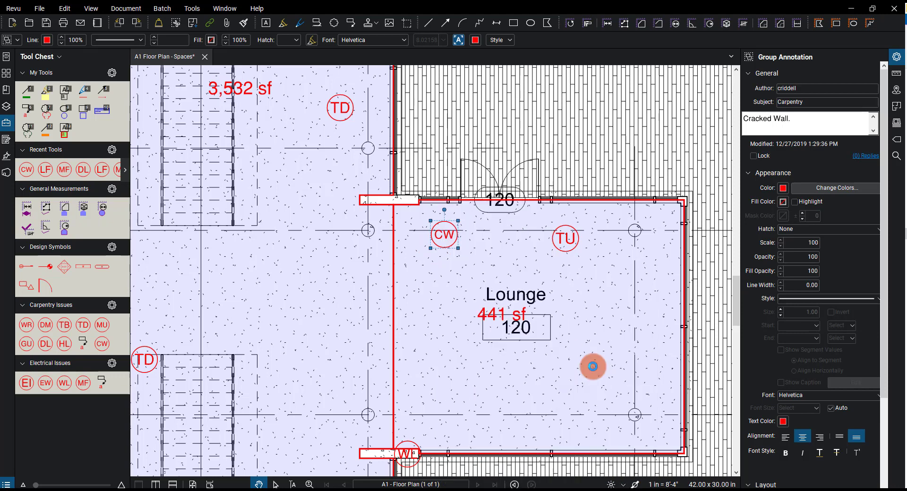
{"action": "left_click", "coordinate": [315, 101]}
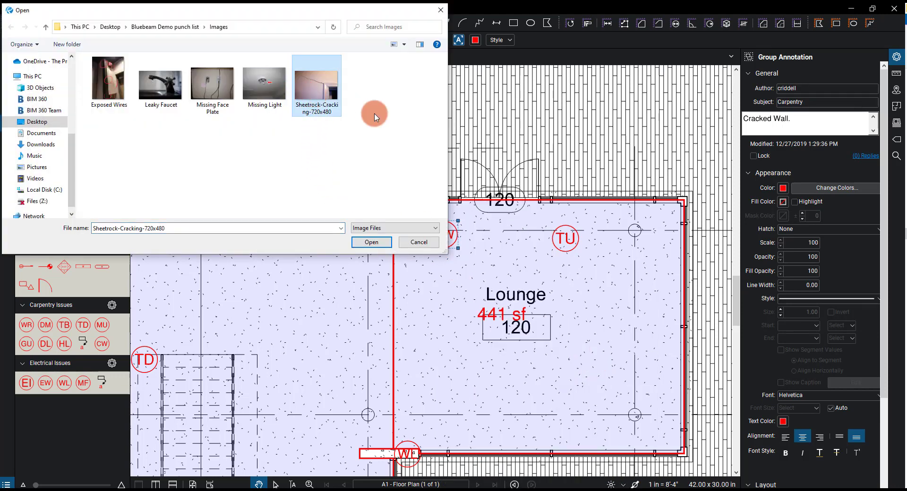
{"action": "left_click", "coordinate": [371, 241]}
{"action": "left_click", "coordinate": [545, 274]}
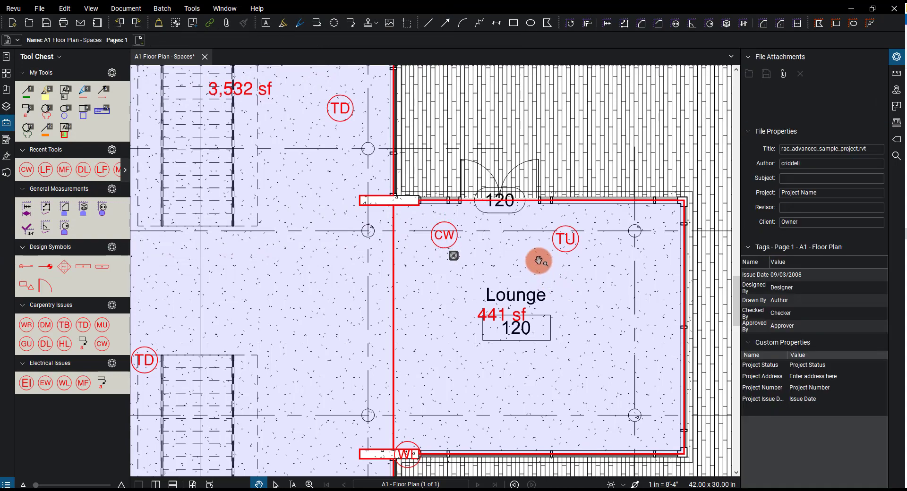
Step: Open the Markups List and sort it by Space in ascending order
{"action": "scroll", "coordinate": [539, 264], "scroll_direction": "down", "scroll_amount": 6}
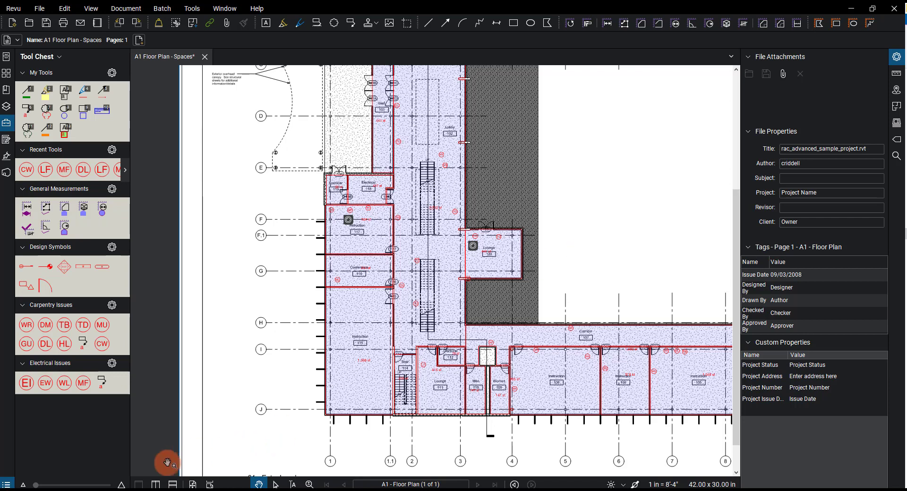
{"action": "left_click", "coordinate": [5, 484]}
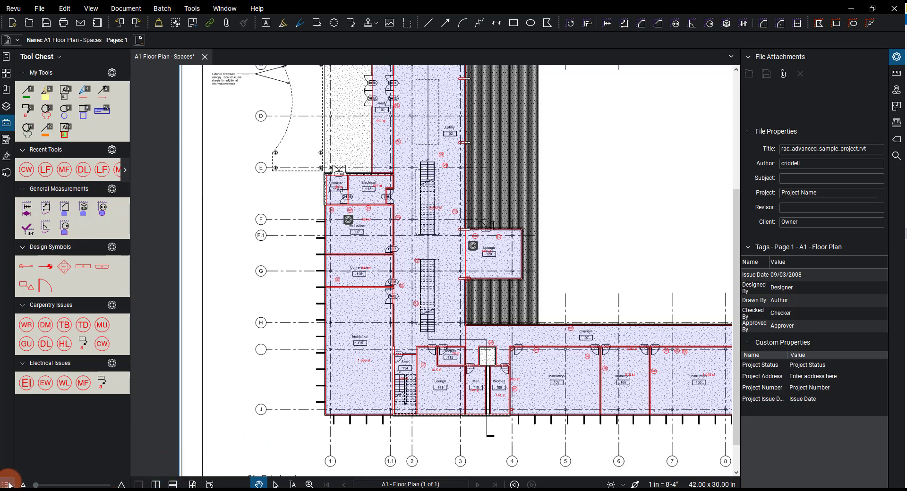
{"action": "left_click_drag", "start_coordinate": [275, 276], "coordinate": [310, 265]}
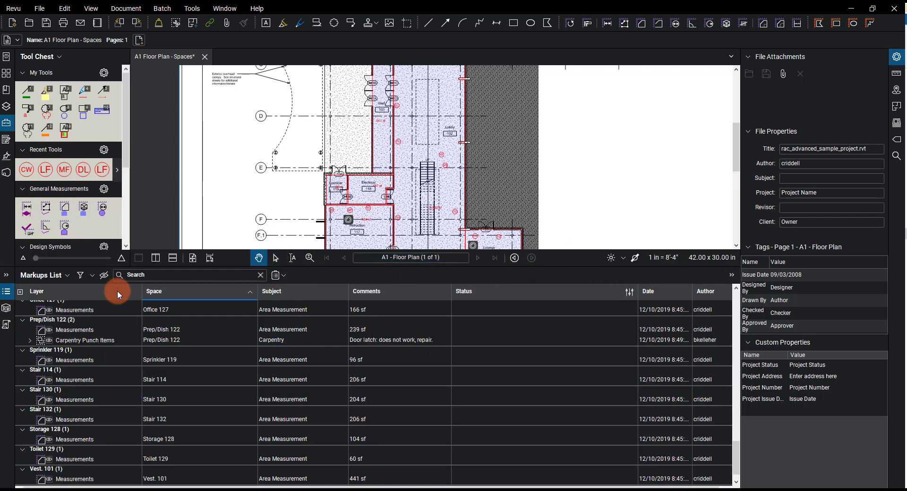
{"action": "left_click", "coordinate": [166, 291]}
{"action": "scroll", "coordinate": [154, 357], "scroll_direction": "up", "scroll_amount": 10}
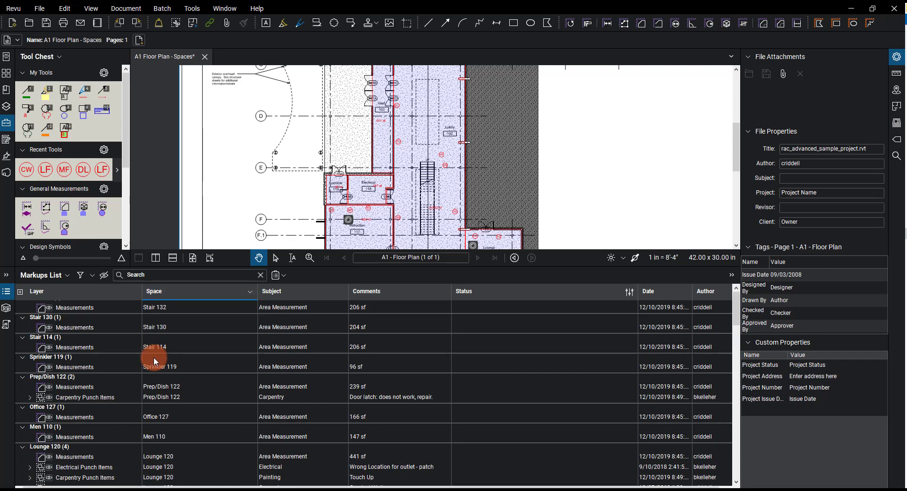
{"action": "left_click", "coordinate": [156, 292]}
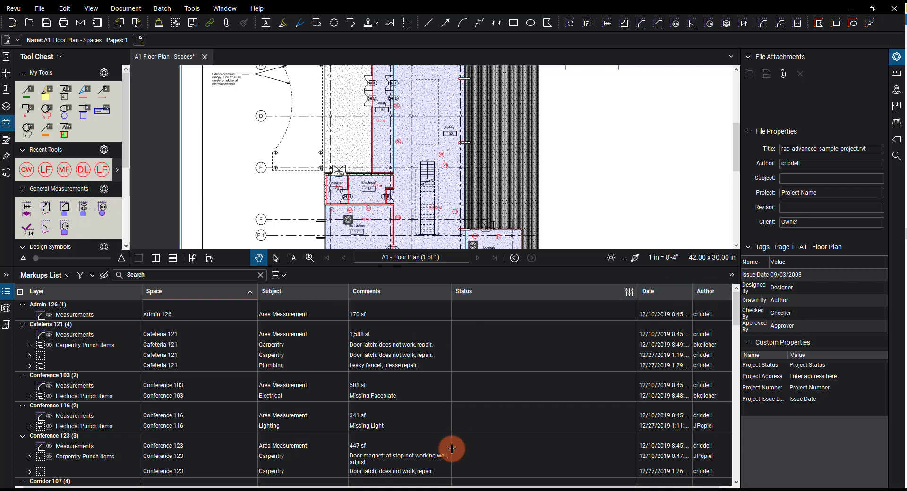
{"action": "left_click_drag", "start_coordinate": [264, 485], "coordinate": [415, 485]}
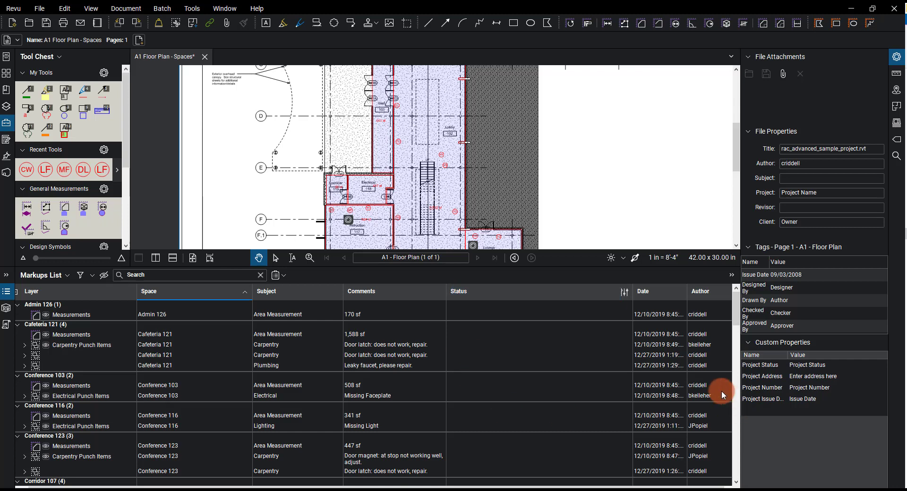
Step: Set the status of Cafeteria 121's door latch item on the Carpentry Punch Items layer to Accepted, followed by Completed
{"action": "left_click", "coordinate": [465, 344]}
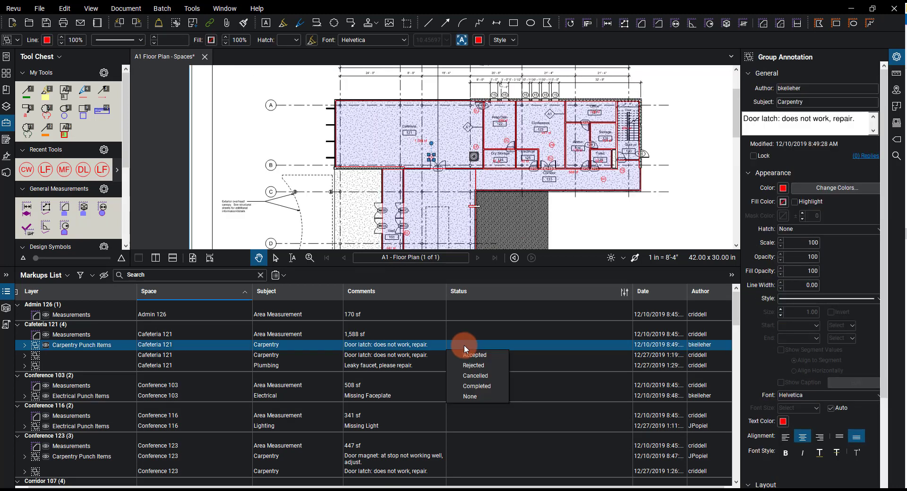
{"action": "left_click", "coordinate": [493, 356]}
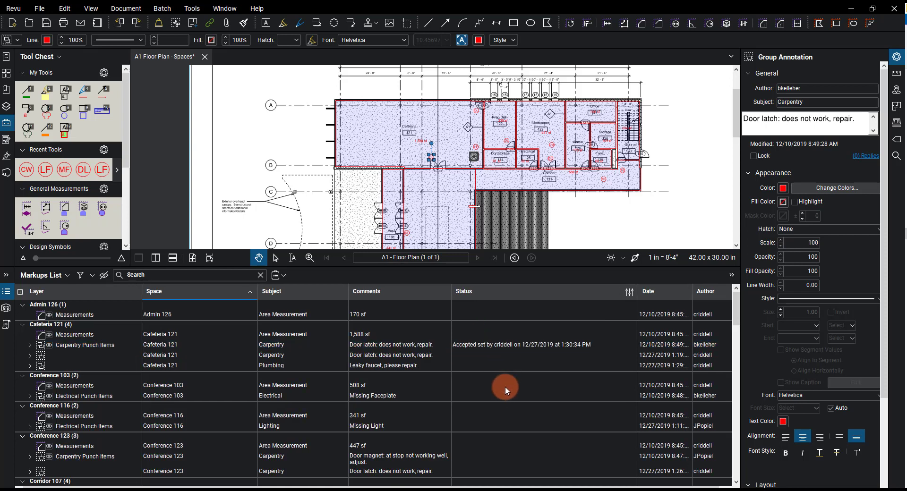
{"action": "left_click", "coordinate": [472, 345]}
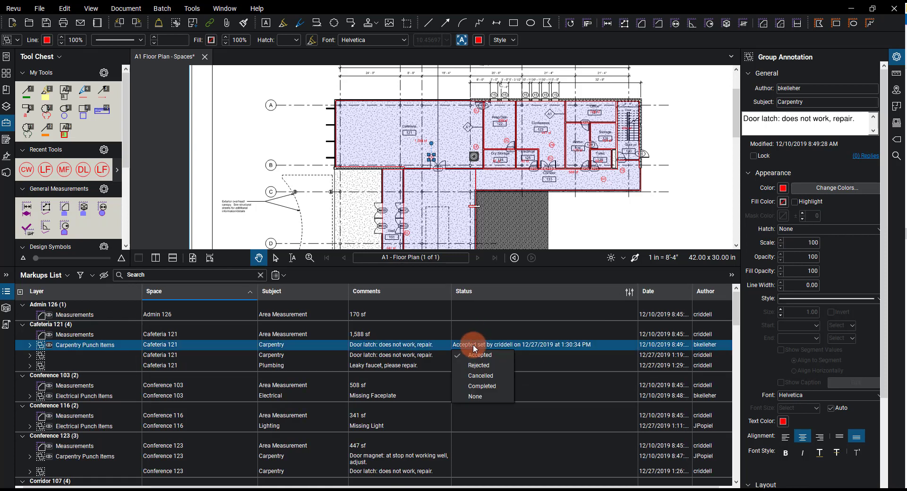
{"action": "left_click", "coordinate": [487, 386]}
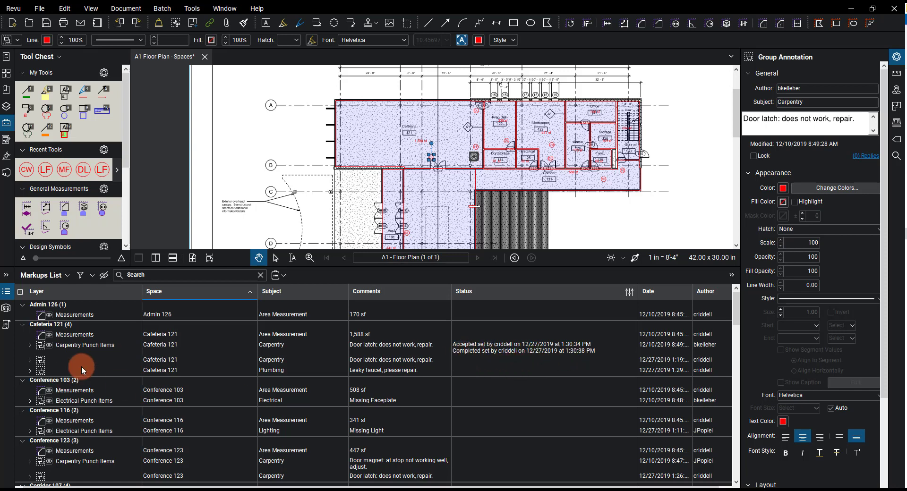
Step: Sort the Markups List by Layer and display the document's layers
{"action": "left_click", "coordinate": [67, 290]}
{"action": "scroll", "coordinate": [97, 369], "scroll_direction": "down", "scroll_amount": 3}
{"action": "scroll", "coordinate": [97, 367], "scroll_direction": "up", "scroll_amount": 3}
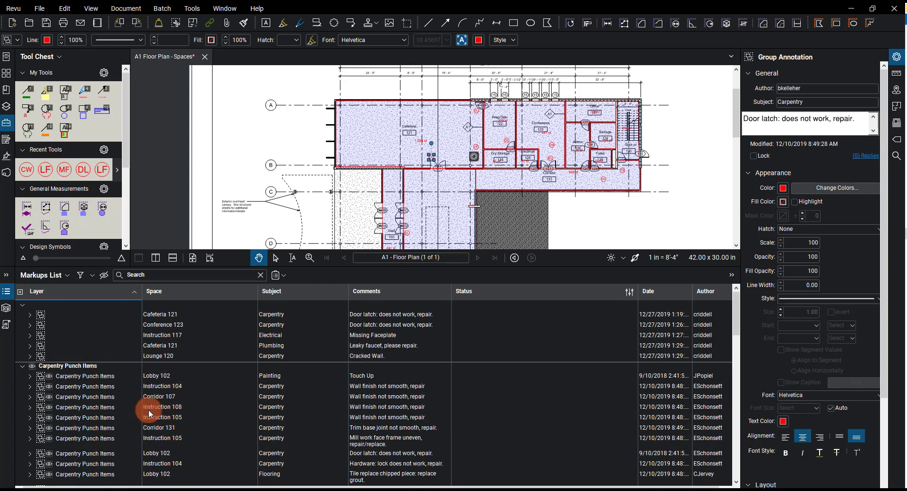
{"action": "left_click", "coordinate": [8, 107]}
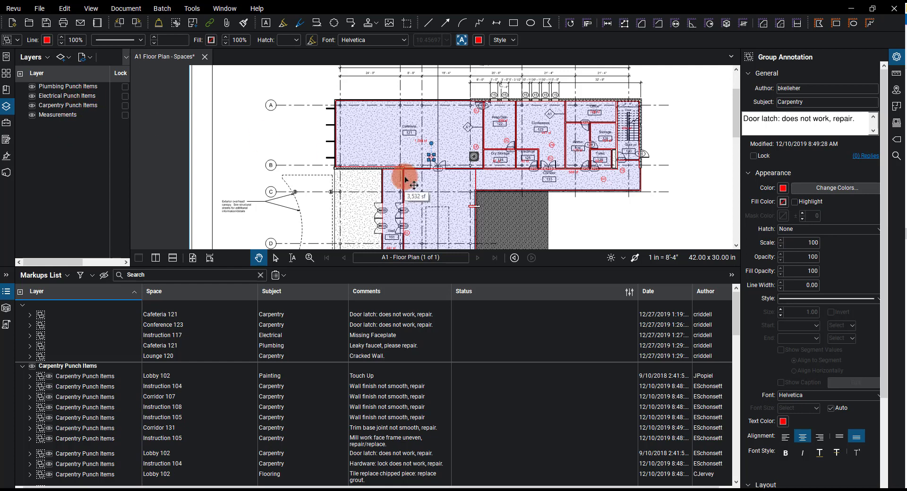
Step: Check which layers the DL marker near door 121 in Cafeteria 121 can be assigned to, leaving its layer as is
{"action": "scroll", "coordinate": [428, 157], "scroll_direction": "up", "scroll_amount": 5}
{"action": "right_click", "coordinate": [439, 159]}
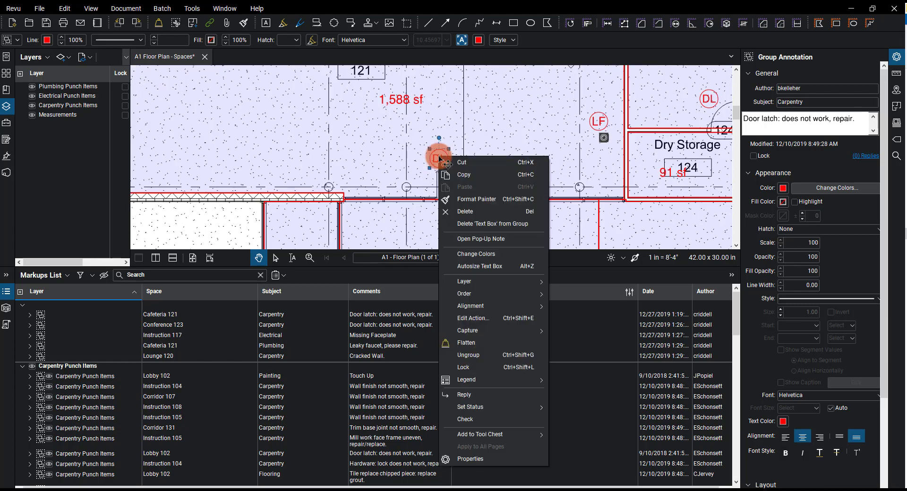
{"action": "mouse_move", "coordinate": [508, 280]}
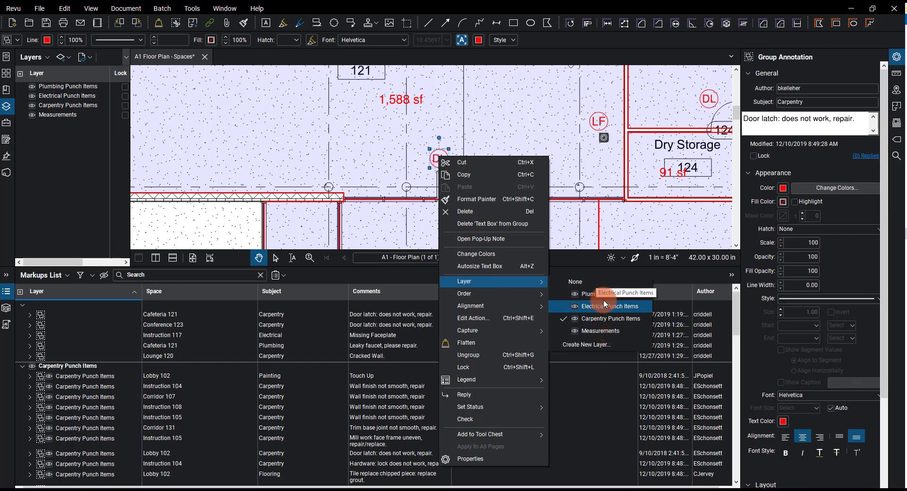
{"action": "left_click", "coordinate": [551, 110]}
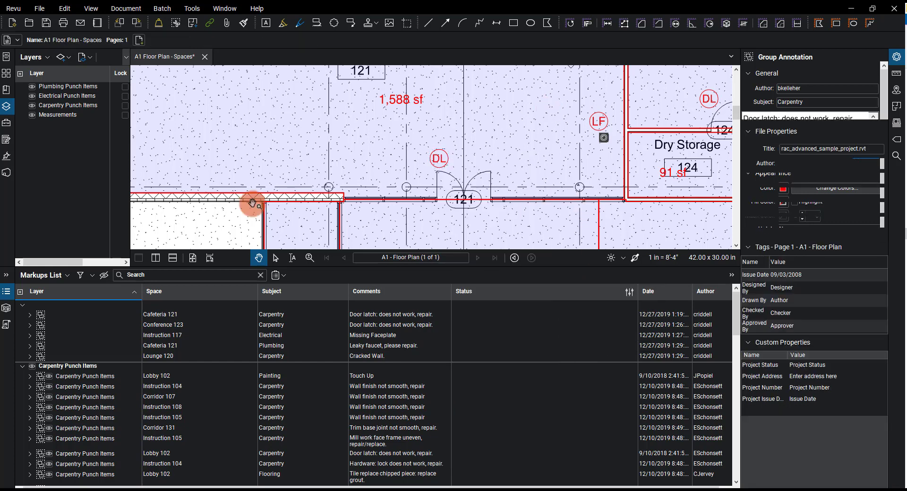
Step: Select the Carpentry Punch Items from Lobby 102 touch up through Instruction 105 mill work, check their layer choices, and clear the selection
{"action": "left_click", "coordinate": [95, 375]}
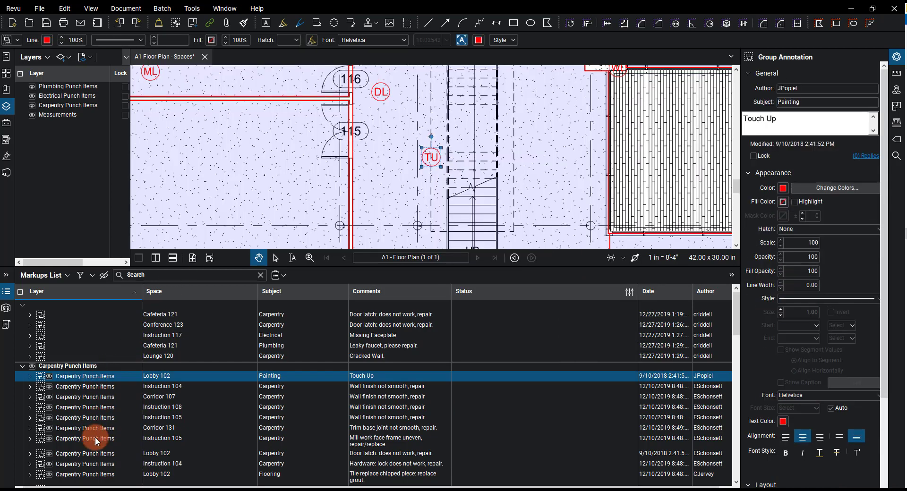
{"action": "left_click", "coordinate": [95, 438], "text": "shift"}
{"action": "right_click", "coordinate": [95, 437]}
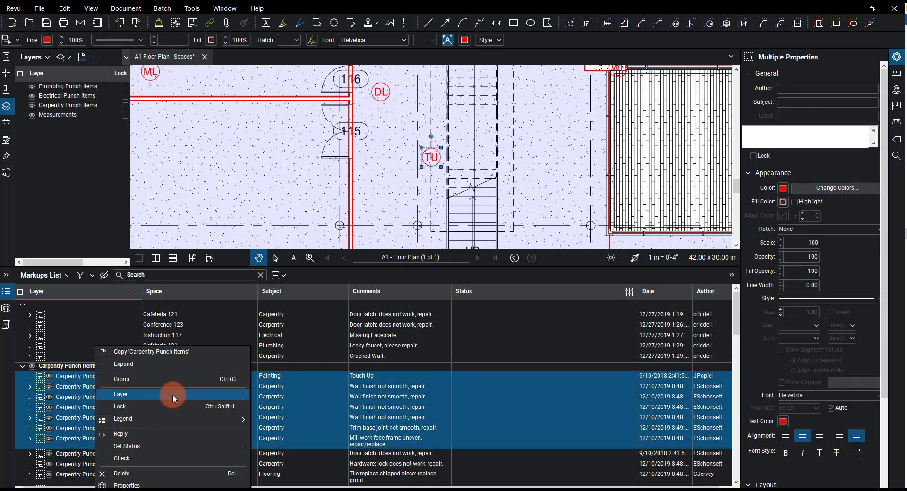
{"action": "mouse_move", "coordinate": [175, 392]}
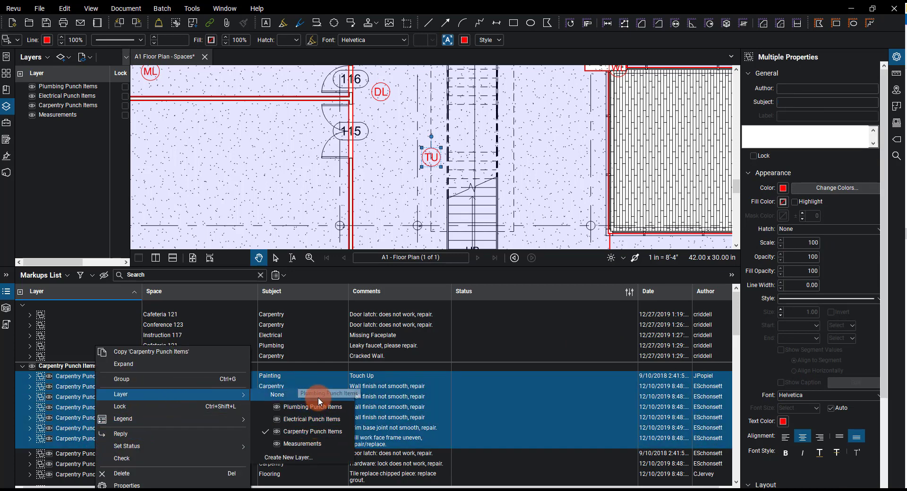
{"action": "left_click", "coordinate": [251, 227]}
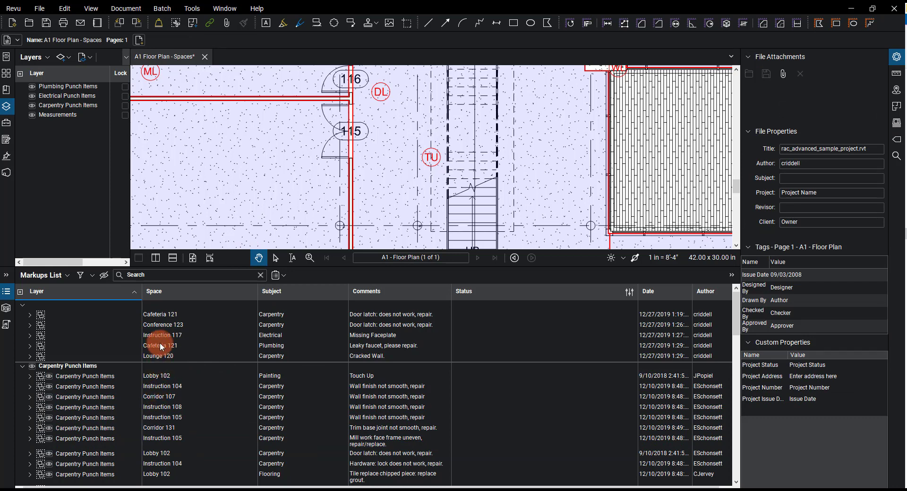
Step: Sort the Markups List by Space and create a PDF markup summary appended and hyperlinked to the current PDF
{"action": "left_click", "coordinate": [170, 290]}
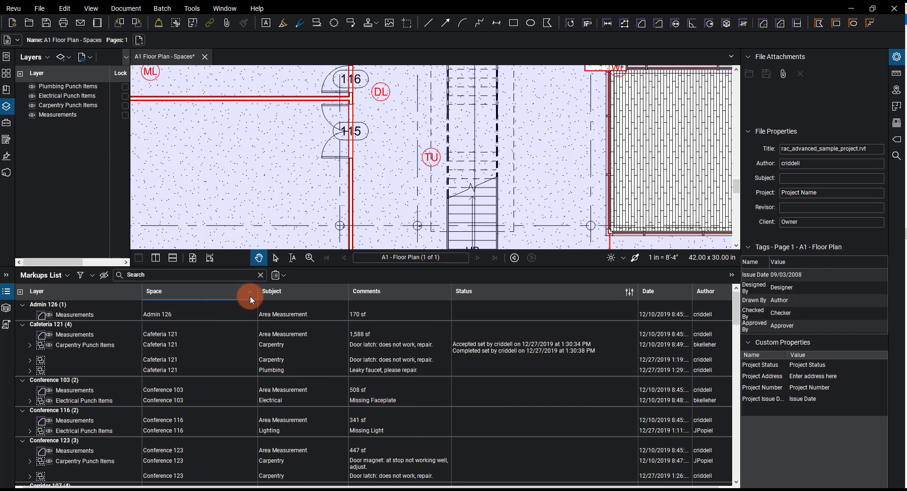
{"action": "left_click", "coordinate": [284, 274]}
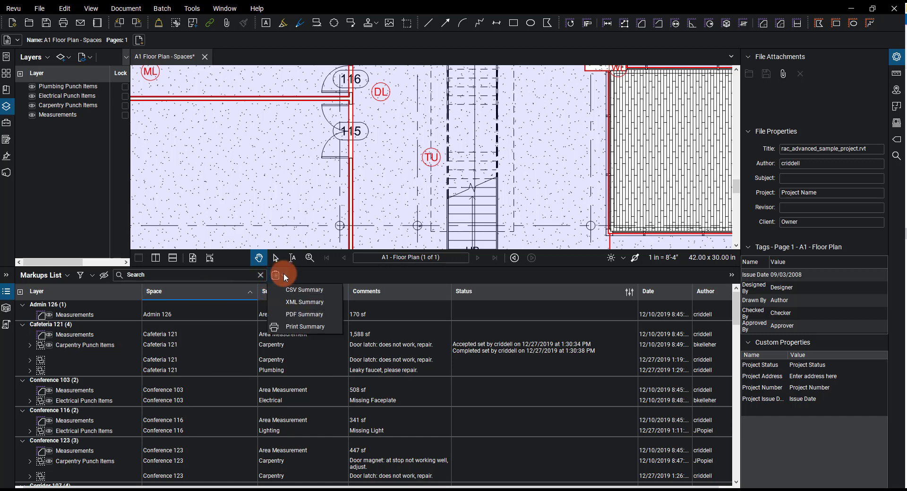
{"action": "left_click", "coordinate": [310, 316]}
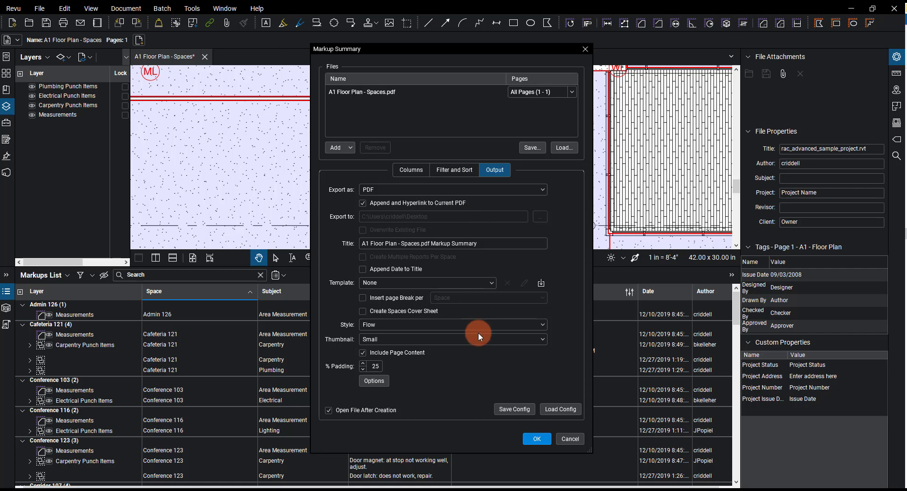
{"action": "left_click", "coordinate": [535, 440]}
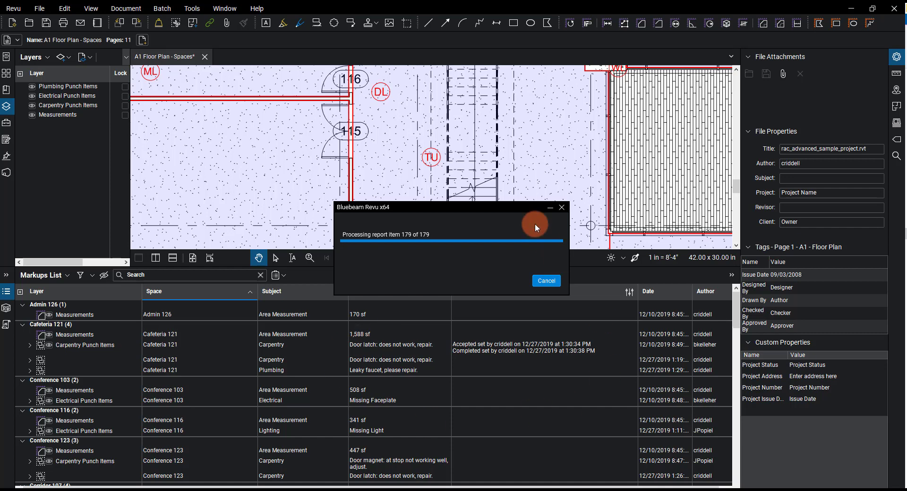
Step: Review the appended markup summary's entries from Admin 126 through Conference 103, including their layers, statuses, comments and photos
{"action": "left_click_drag", "start_coordinate": [559, 261], "coordinate": [569, 423]}
{"action": "scroll", "coordinate": [362, 115], "scroll_direction": "up", "scroll_amount": 3}
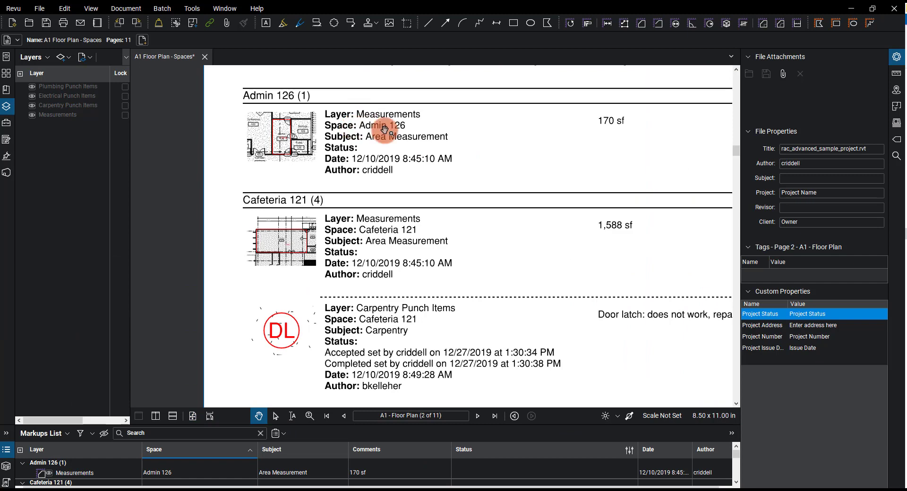
{"action": "left_click_drag", "start_coordinate": [466, 137], "coordinate": [468, 174]}
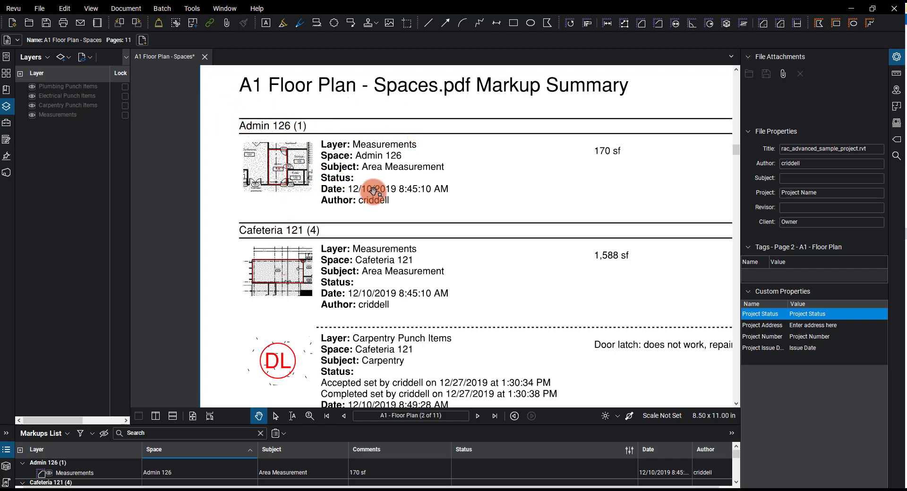
{"action": "scroll", "coordinate": [506, 289], "scroll_direction": "down", "scroll_amount": 2}
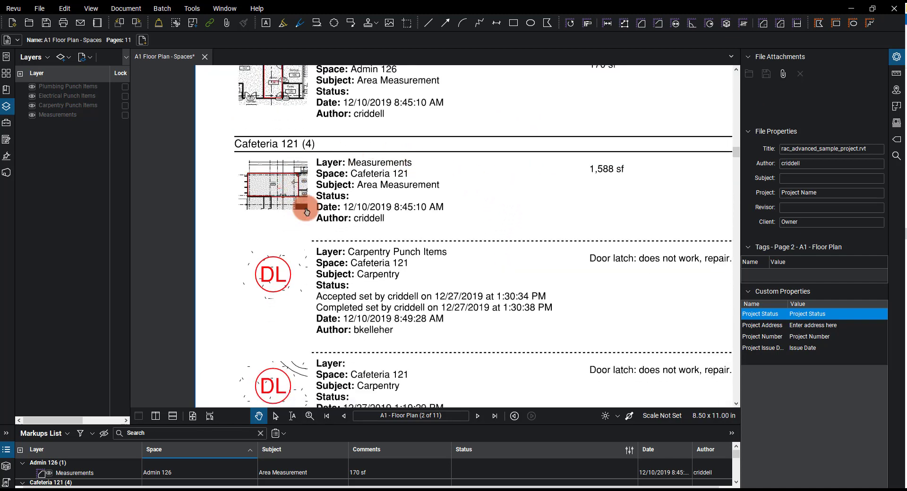
{"action": "left_click_drag", "start_coordinate": [609, 303], "coordinate": [551, 244]}
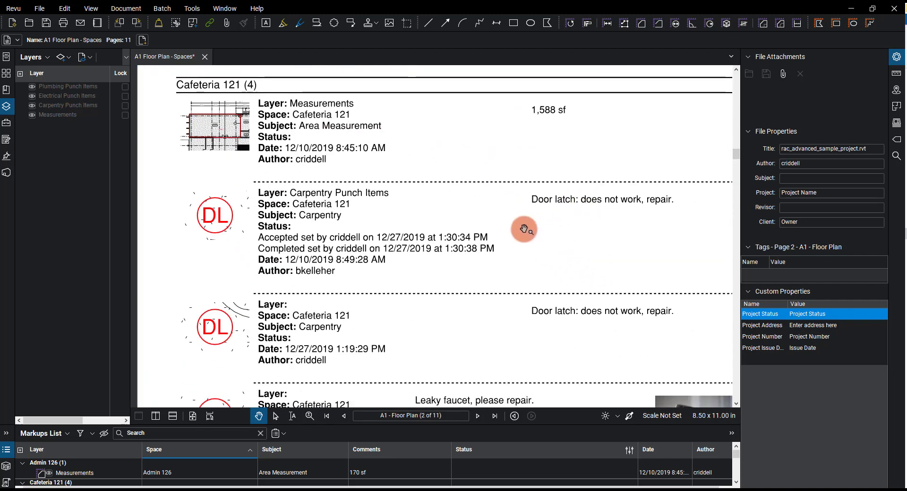
{"action": "scroll", "coordinate": [621, 238], "scroll_direction": "down", "scroll_amount": 2}
{"action": "left_click_drag", "start_coordinate": [596, 269], "coordinate": [585, 230]}
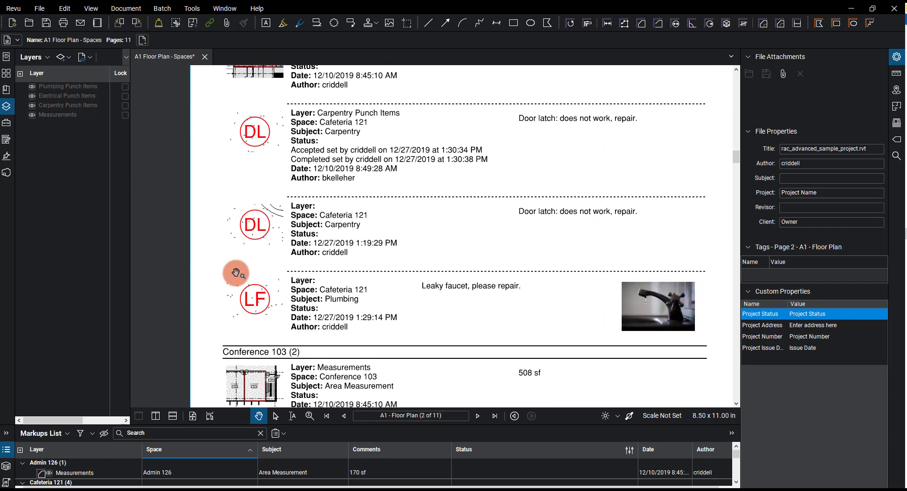
{"action": "scroll", "coordinate": [468, 352], "scroll_direction": "down", "scroll_amount": 4}
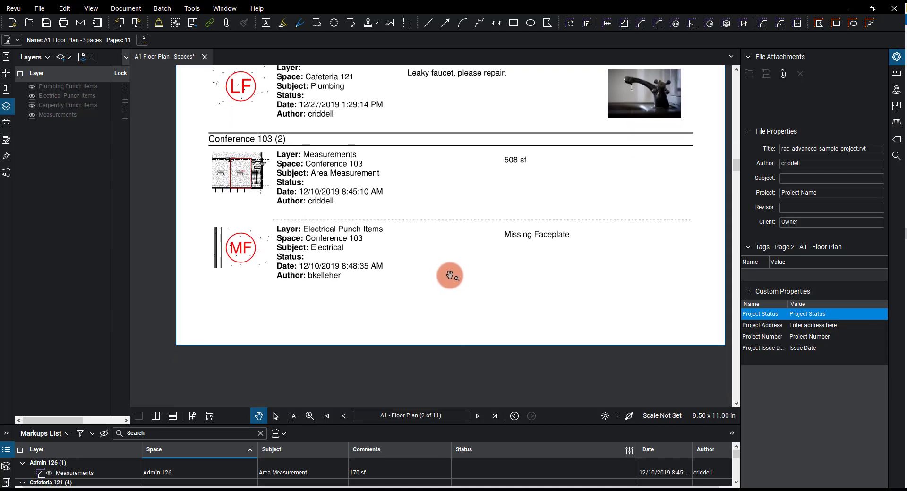
{"action": "scroll", "coordinate": [454, 283], "scroll_direction": "up", "scroll_amount": 2}
{"action": "scroll", "coordinate": [449, 284], "scroll_direction": "up", "scroll_amount": 4}
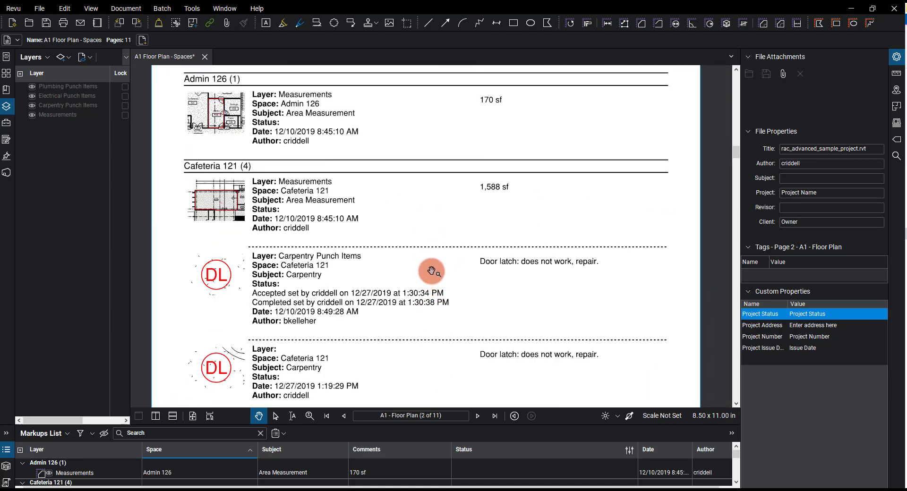
{"action": "scroll", "coordinate": [633, 236], "scroll_direction": "up", "scroll_amount": 1}
{"action": "scroll", "coordinate": [650, 225], "scroll_direction": "down", "scroll_amount": 3}
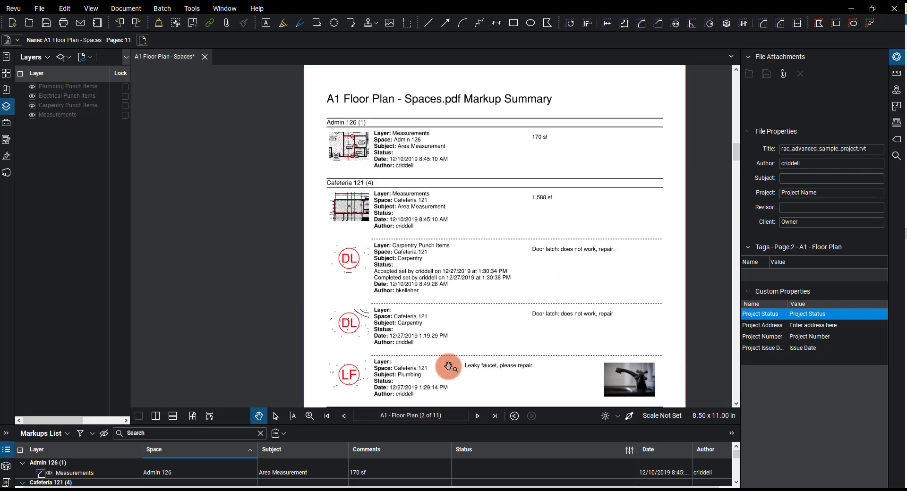
Step: Return to the floor plan page and create a Letter-size portrait Capture Summary with media attached as linked files and 25% padding
{"action": "left_click", "coordinate": [333, 415]}
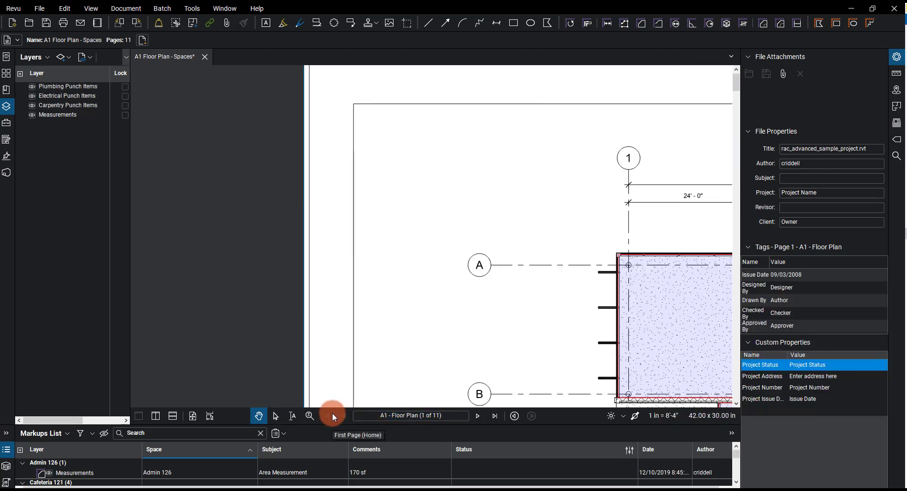
{"action": "scroll", "coordinate": [350, 262], "scroll_direction": "down", "scroll_amount": 2}
{"action": "scroll", "coordinate": [364, 262], "scroll_direction": "down", "scroll_amount": 2}
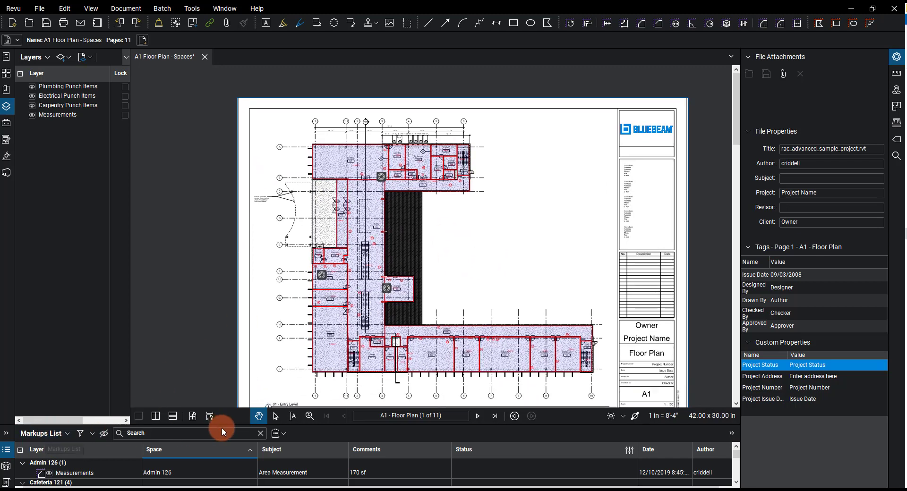
{"action": "left_click_drag", "start_coordinate": [304, 428], "coordinate": [71, 313]}
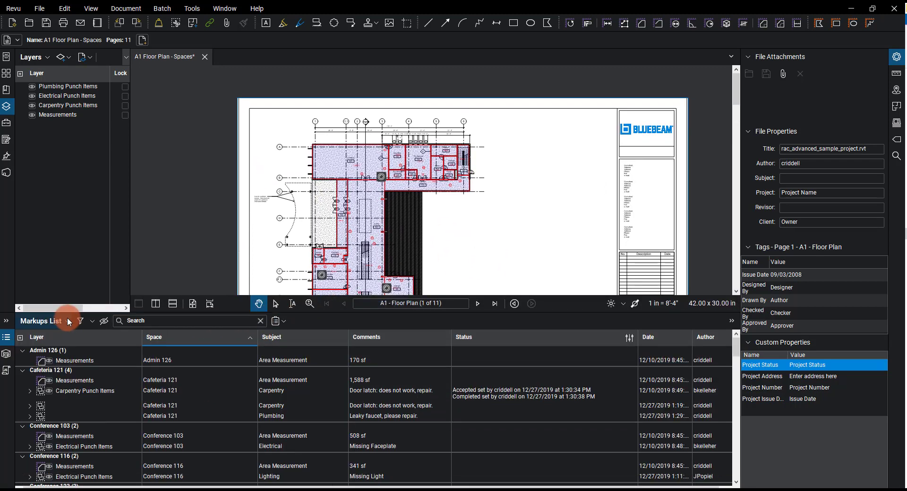
{"action": "left_click", "coordinate": [67, 321]}
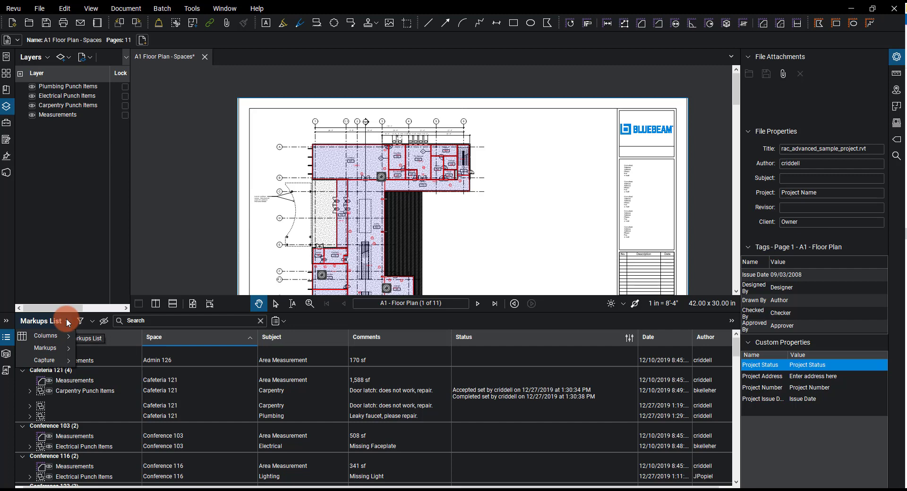
{"action": "mouse_move", "coordinate": [69, 362]}
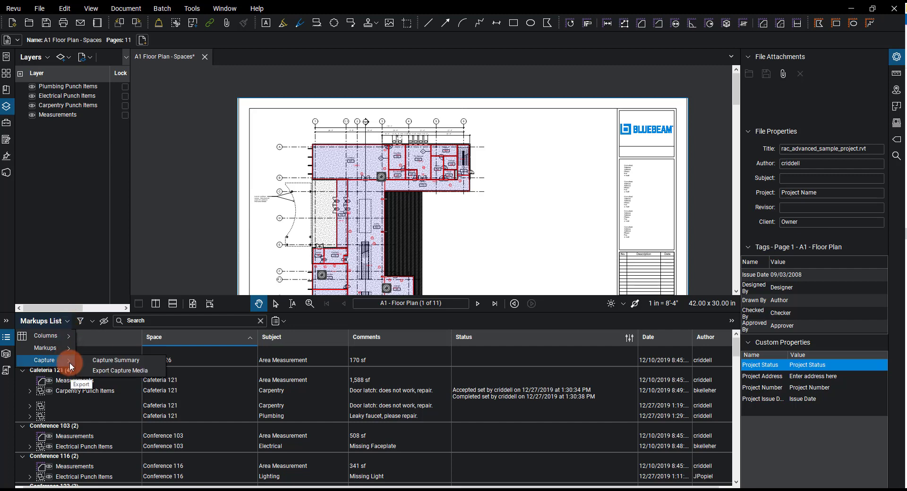
{"action": "left_click", "coordinate": [116, 361]}
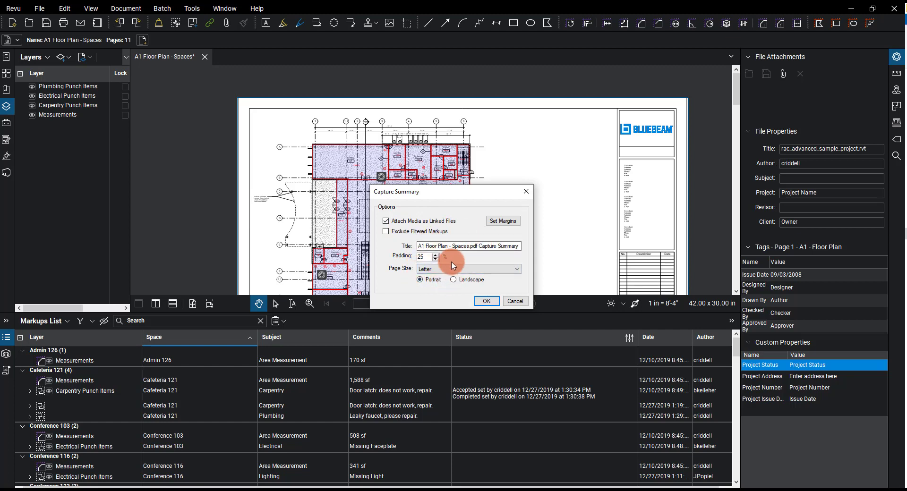
{"action": "left_click", "coordinate": [495, 302]}
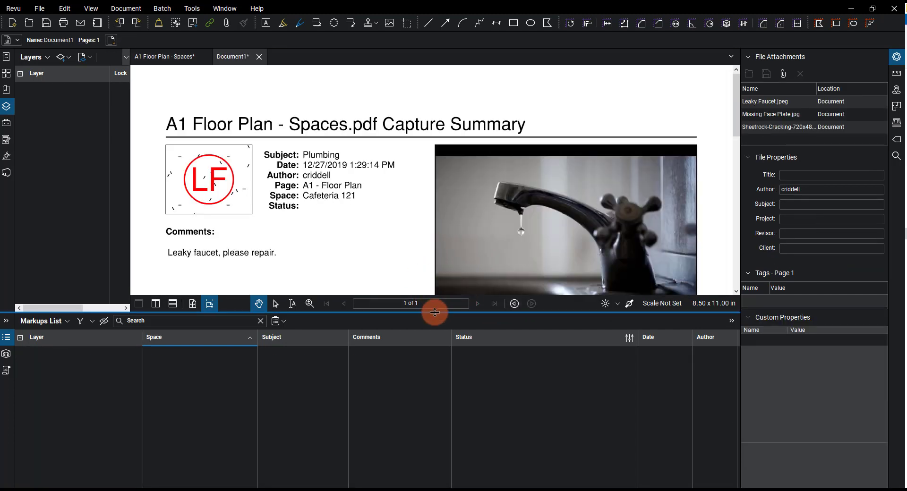
Step: Review the Capture Summary's leaky faucet, missing faceplate and cracked wall entries with their photos
{"action": "left_click_drag", "start_coordinate": [434, 311], "coordinate": [433, 427]}
{"action": "scroll", "coordinate": [376, 261], "scroll_direction": "down", "scroll_amount": 5}
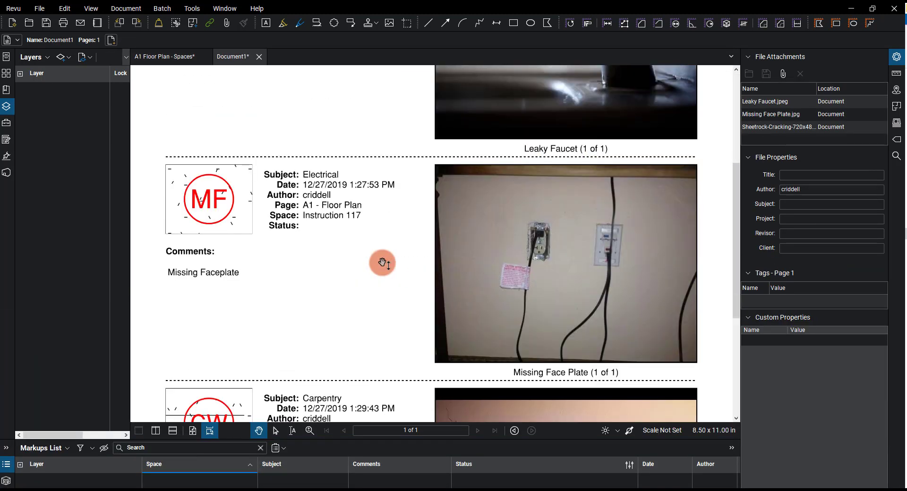
{"action": "scroll", "coordinate": [382, 263], "scroll_direction": "down", "scroll_amount": 4}
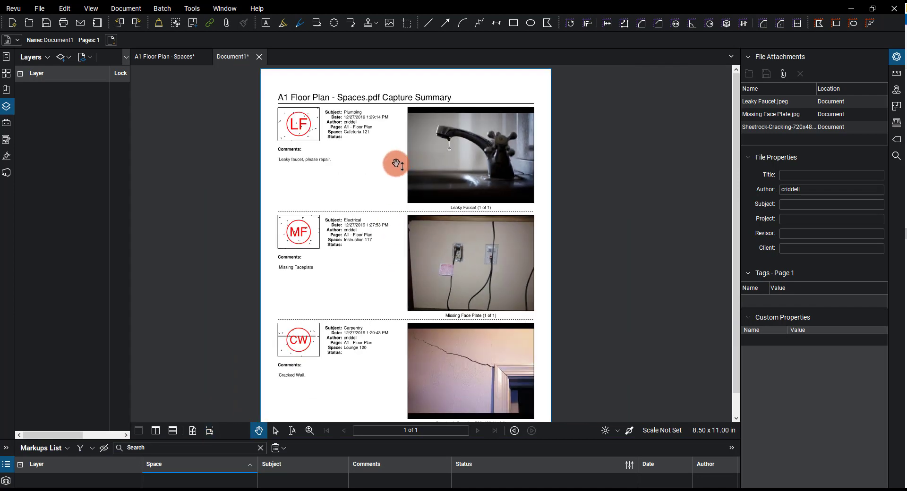
{"action": "scroll", "coordinate": [397, 160], "scroll_direction": "down", "scroll_amount": 1}
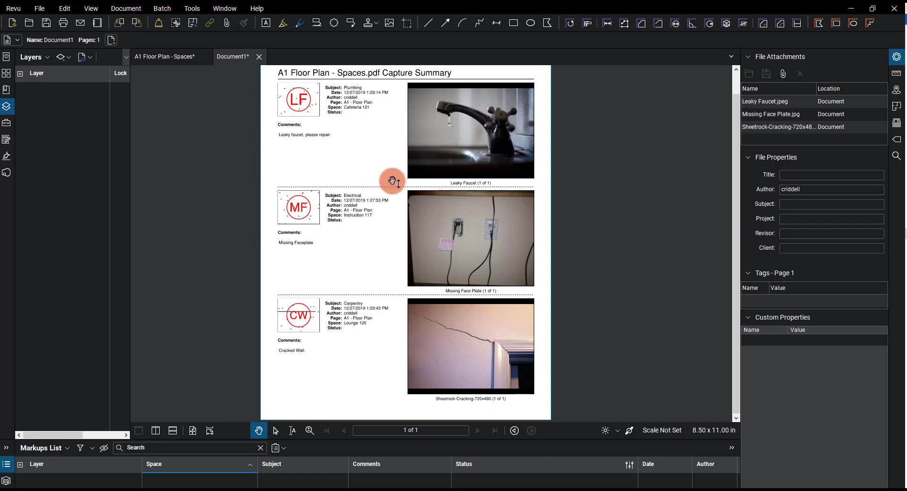
{"action": "scroll", "coordinate": [391, 179], "scroll_direction": "up", "scroll_amount": 1}
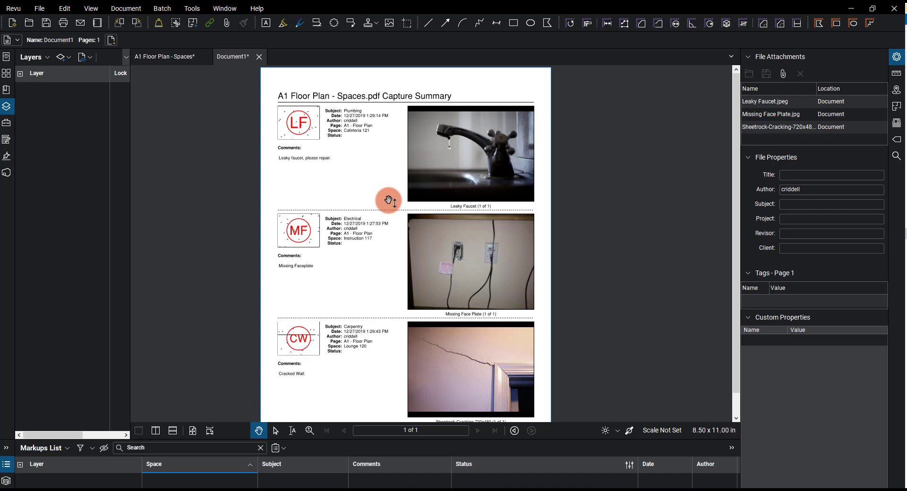
Step: Switch back to the A1 Floor Plan - Spaces document, display the Tool Chest and enlarge the Markups List
{"action": "left_click", "coordinate": [176, 62]}
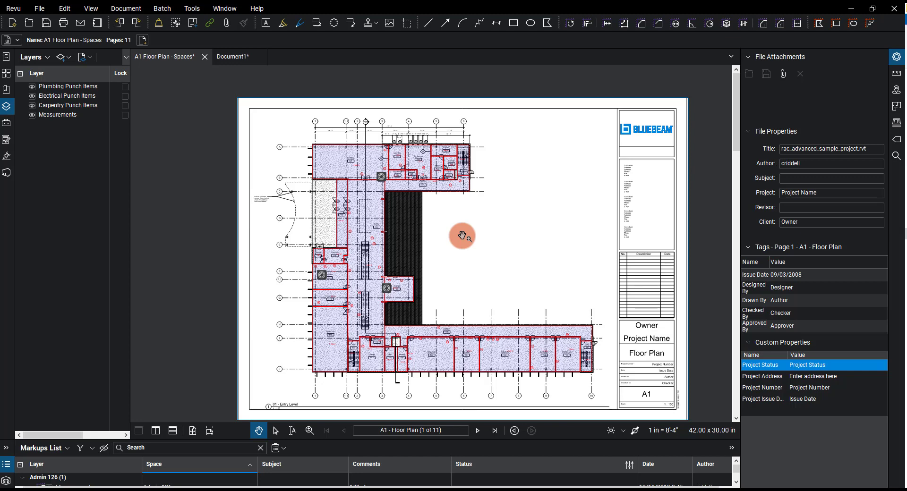
{"action": "left_click", "coordinate": [8, 124]}
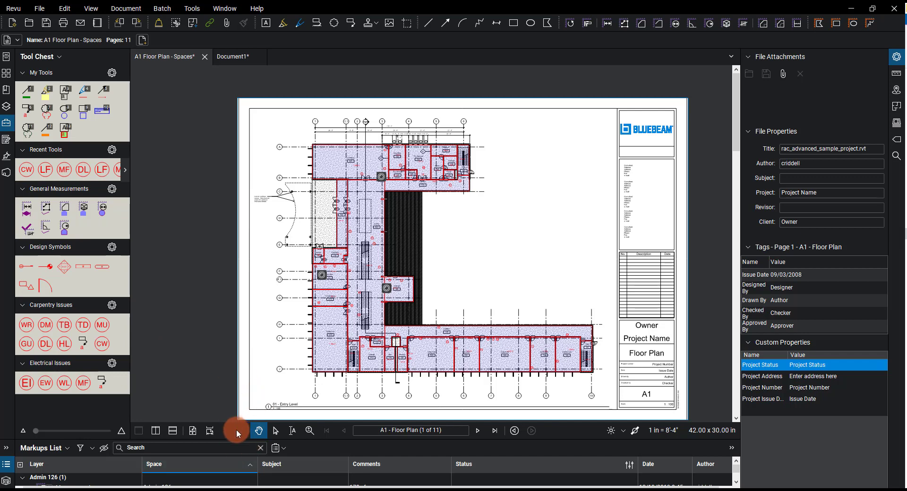
{"action": "left_click_drag", "start_coordinate": [236, 429], "coordinate": [269, 198]}
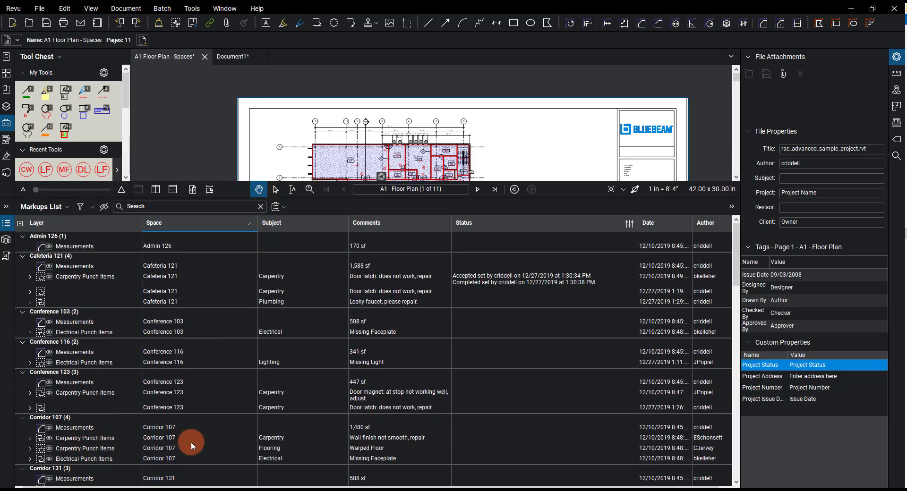
Step: Extend the comment of Corridor 107's carpentry wall finish item to "Wall finish not smooth, repair. This is occurring only once"
{"action": "left_click", "coordinate": [404, 438]}
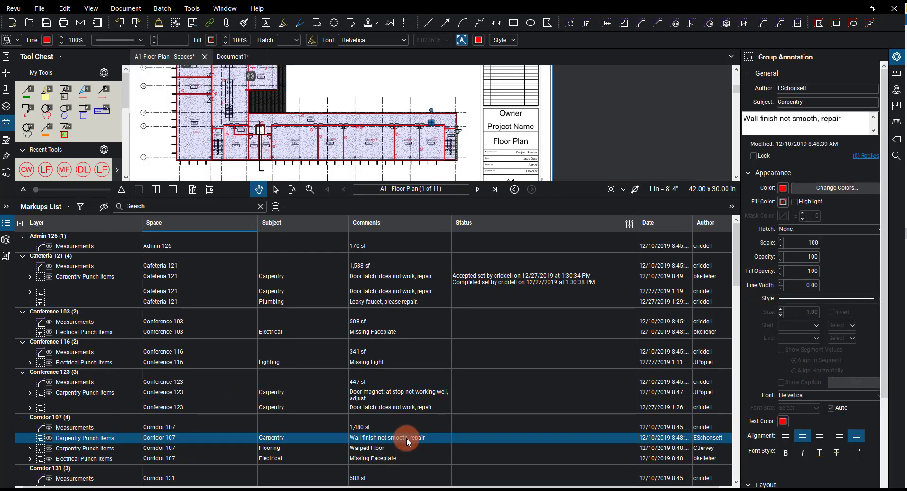
{"action": "left_click", "coordinate": [855, 124]}
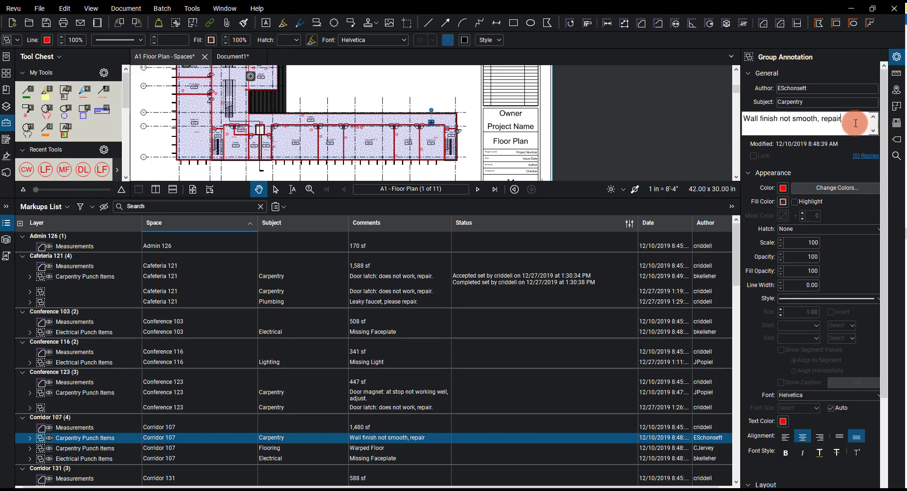
{"action": "type", "text": ". This is occuring only once"}
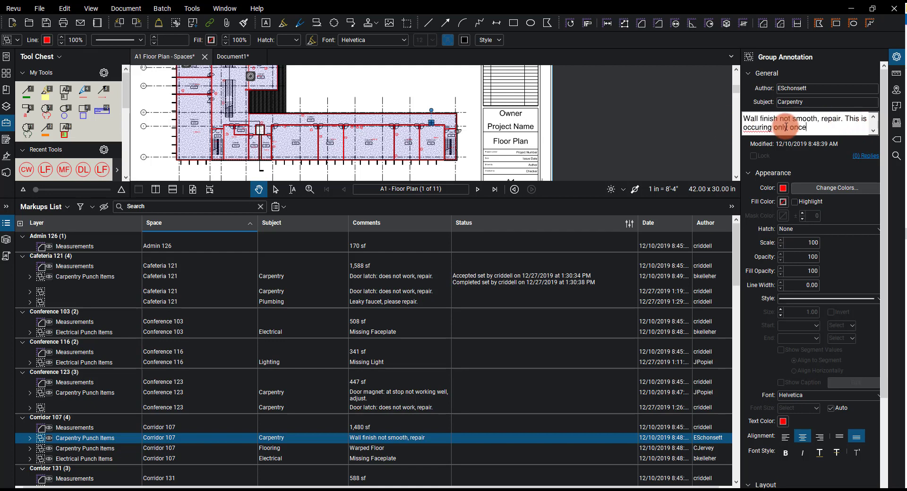
{"action": "right_click", "coordinate": [755, 128]}
{"action": "left_click", "coordinate": [796, 137]}
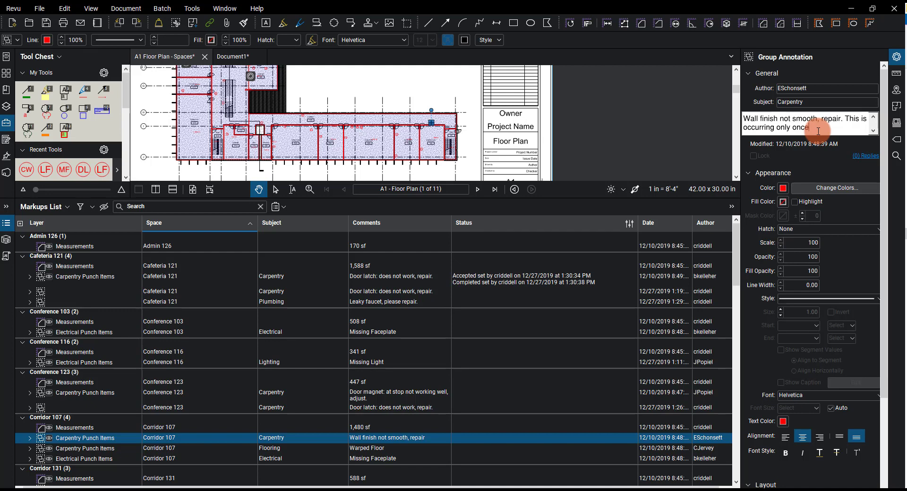
{"action": "left_click", "coordinate": [61, 238]}
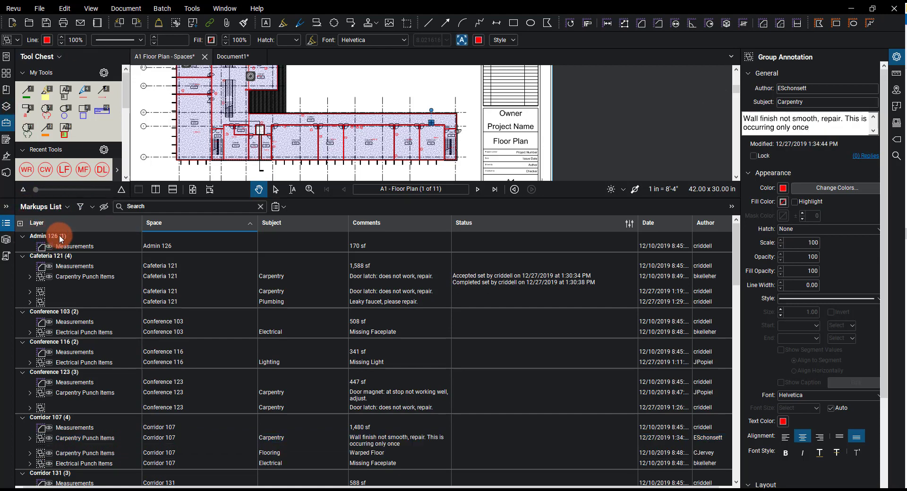
Step: Hide the Markups List to examine the floor plan's rooms and issue markers, and display the list again
{"action": "left_click", "coordinate": [6, 223]}
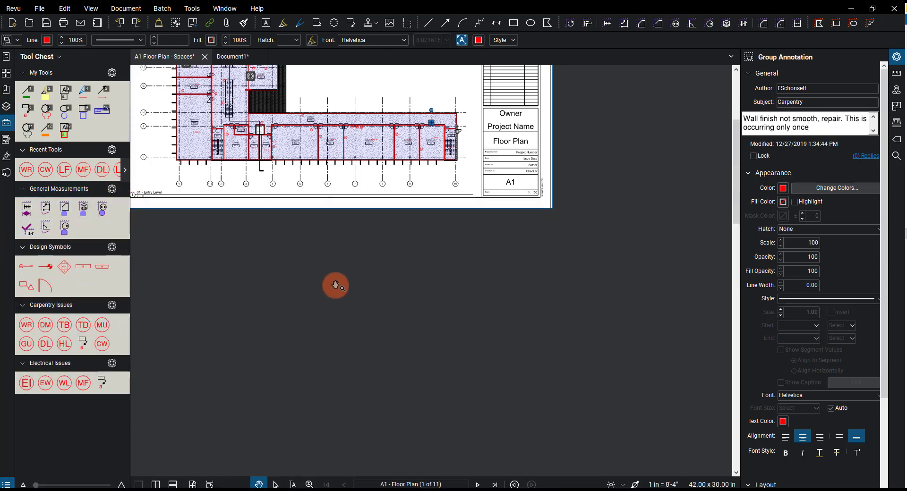
{"action": "scroll", "coordinate": [335, 285], "scroll_direction": "up", "scroll_amount": 5}
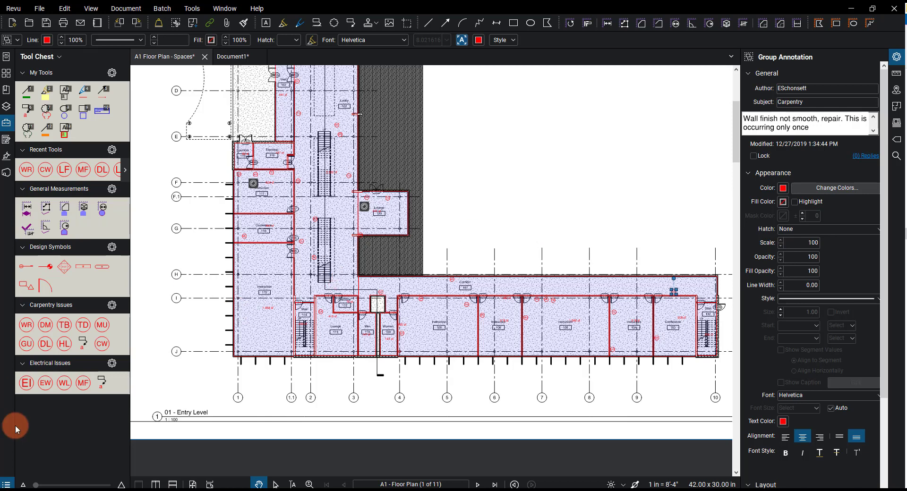
{"action": "left_click", "coordinate": [7, 485]}
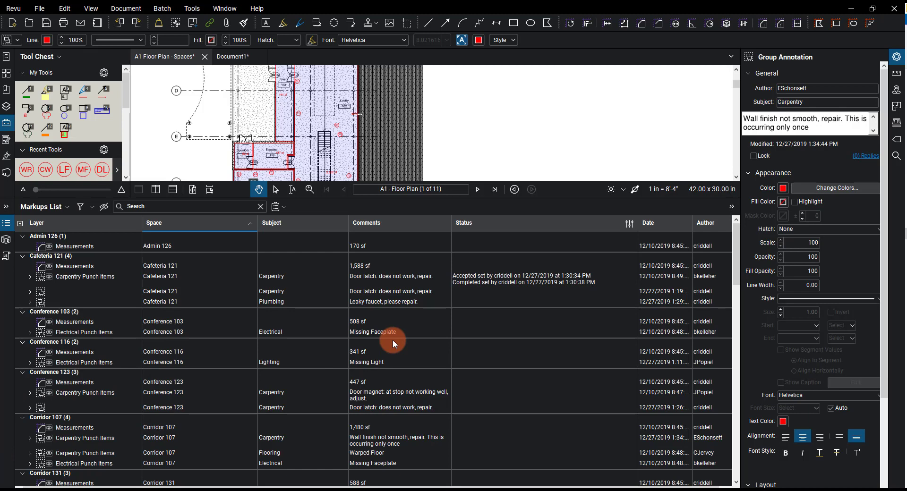